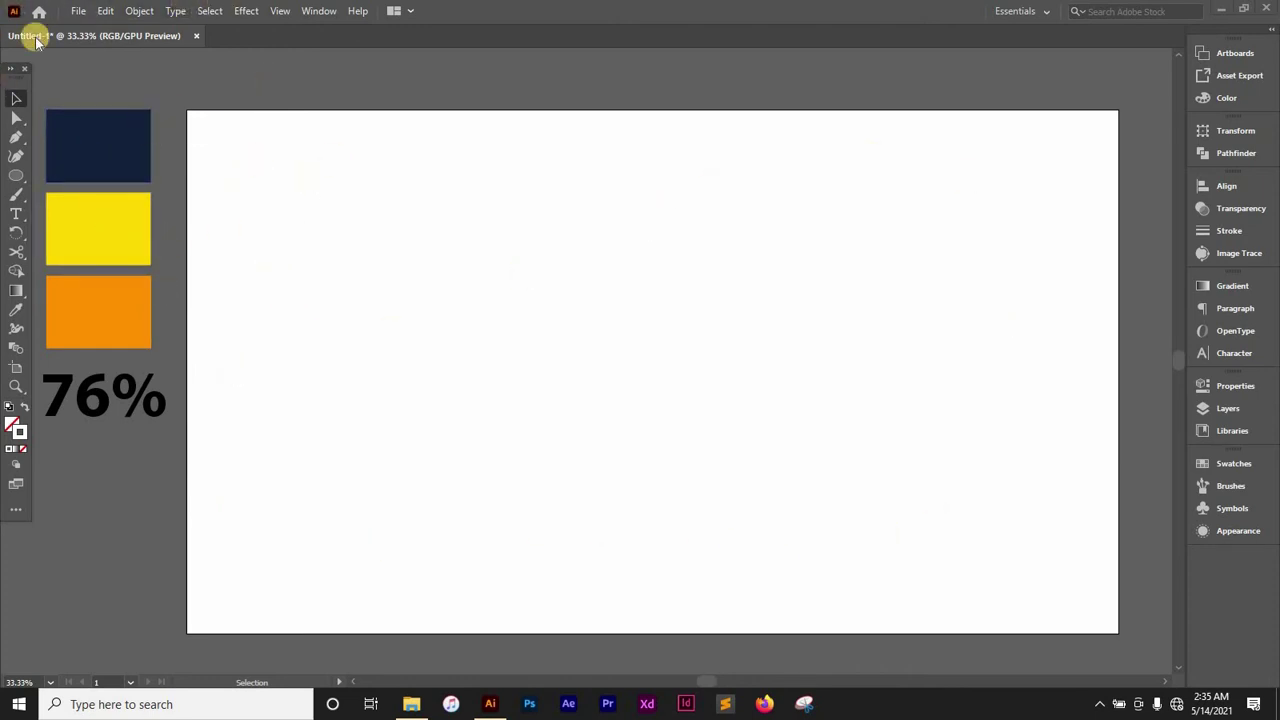
Step: Draw a rectangle covering the whole artboard and make its fill the active colour
{"action": "left_click_drag", "start_coordinate": [30, 176], "coordinate": [100, 174]}
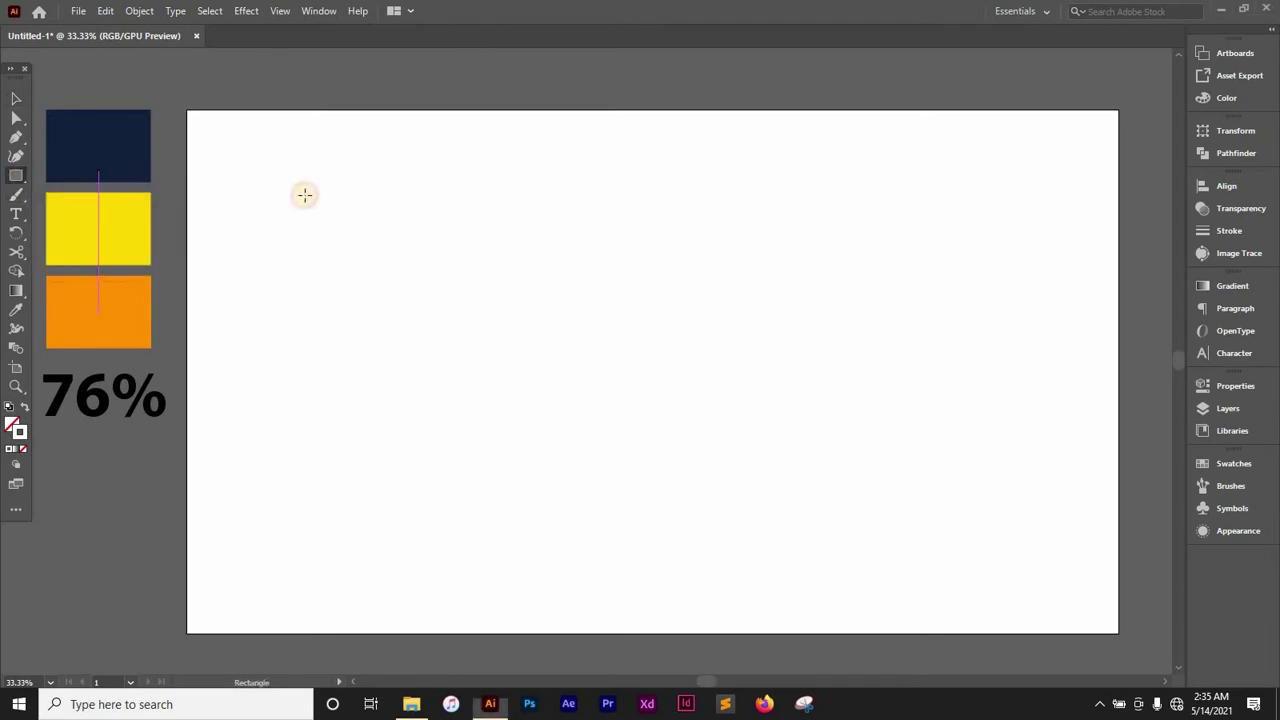
{"action": "mouse_move", "coordinate": [188, 111]}
{"action": "left_mouse_down"}
{"action": "mouse_move", "coordinate": [749, 546]}
{"action": "mouse_move", "coordinate": [1014, 620]}
{"action": "mouse_move", "coordinate": [1117, 633]}
{"action": "left_mouse_up"}
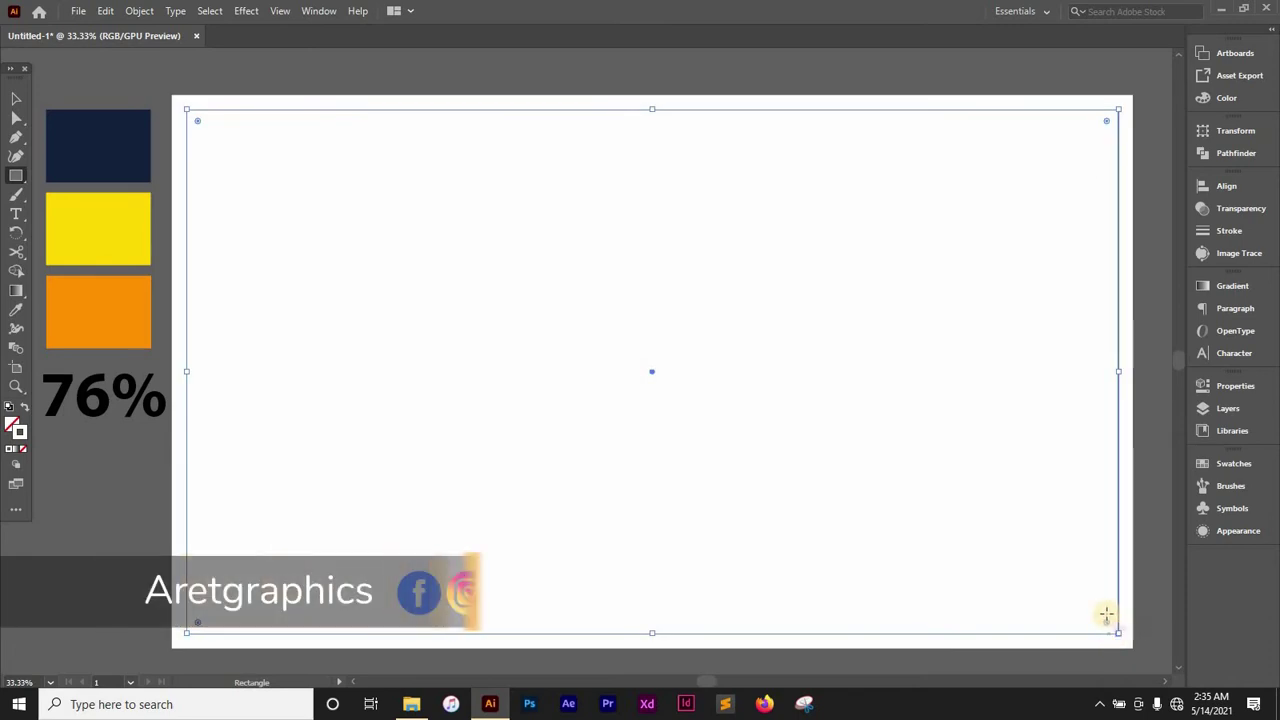
{"action": "left_click", "coordinate": [25, 407]}
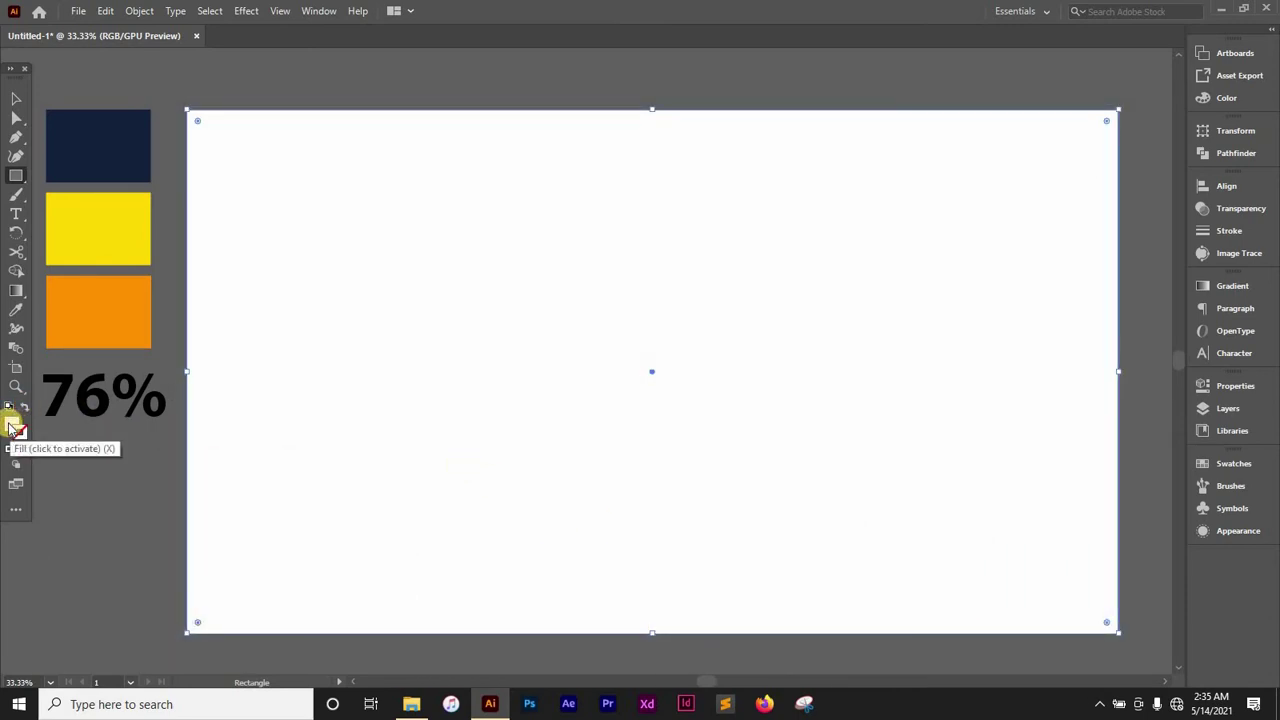
{"action": "left_click", "coordinate": [11, 423]}
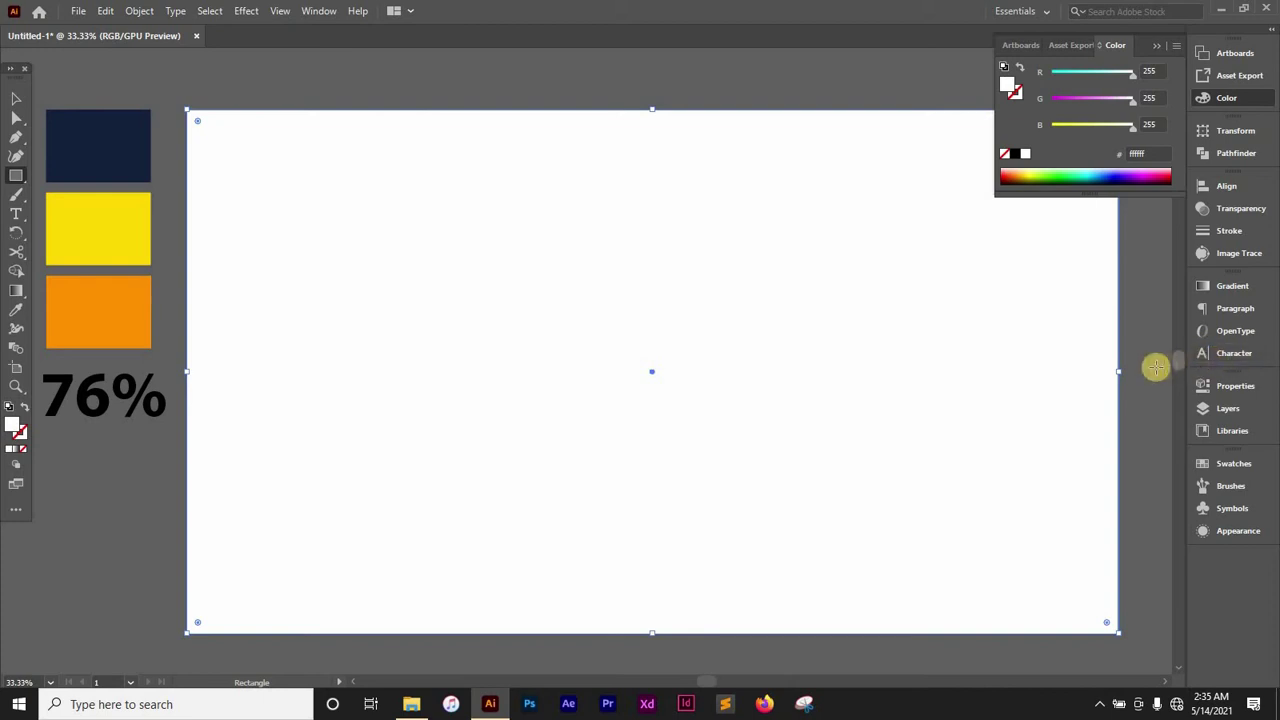
{"action": "key", "text": "v"}
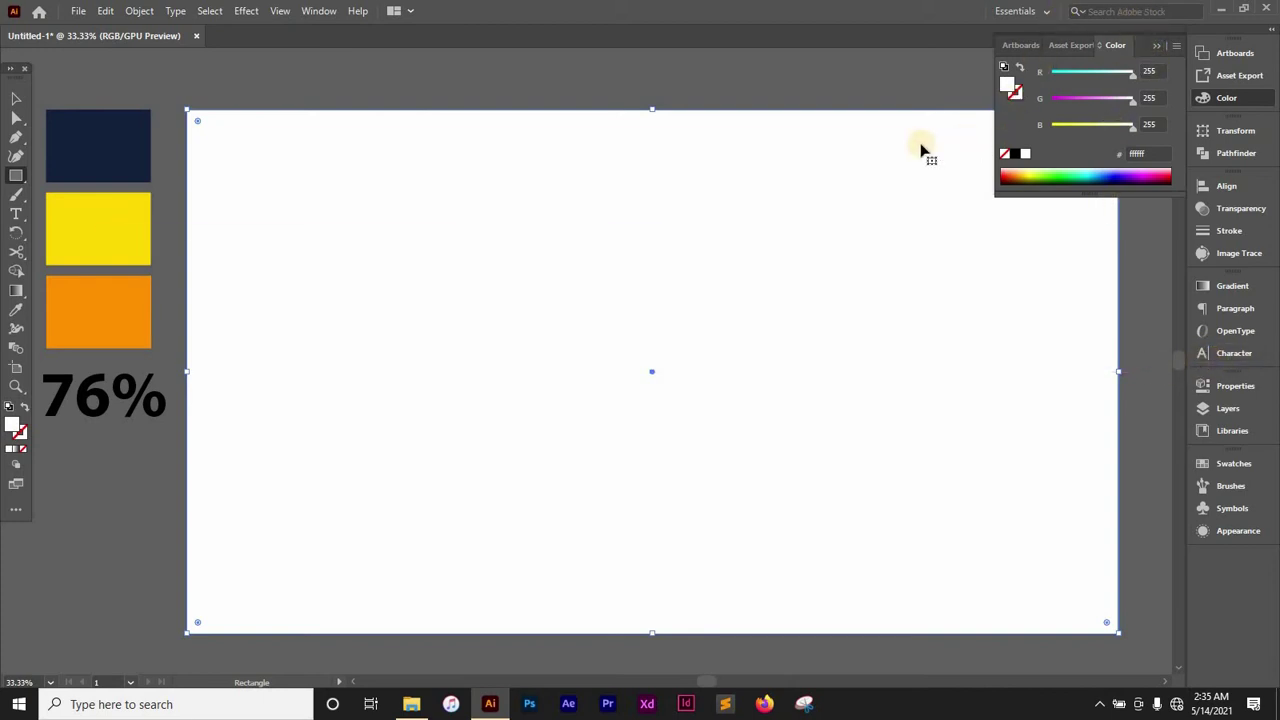
{"action": "left_click", "coordinate": [1160, 46]}
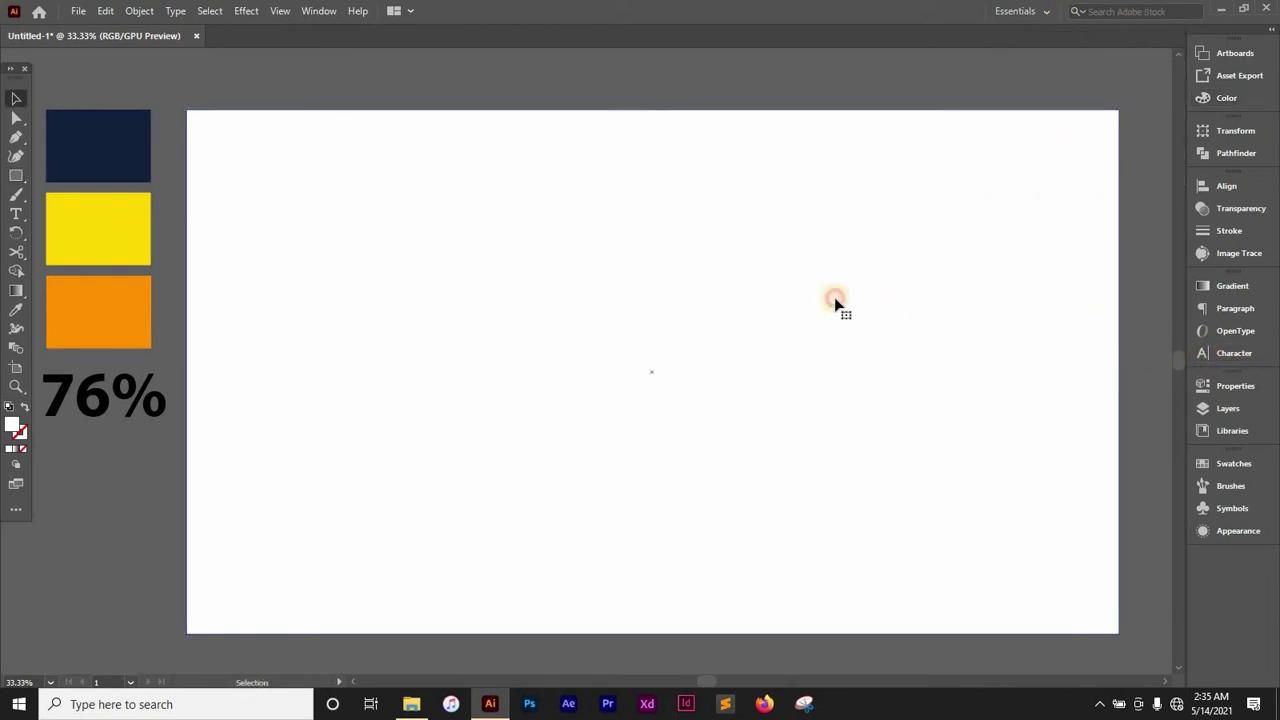
Step: Fill the rectangle with the sampled navy swatch and lock it with Ctrl+2
{"action": "key", "text": "i"}
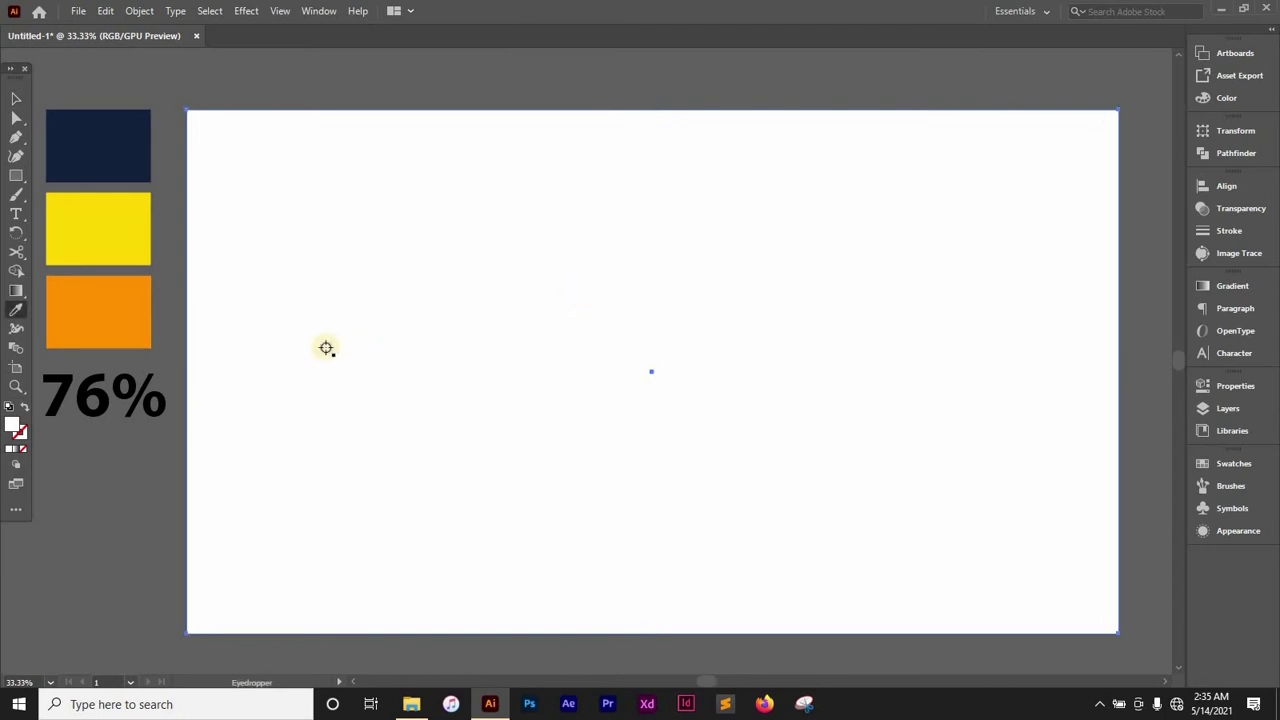
{"action": "left_click", "coordinate": [129, 140]}
{"action": "key", "text": "v"}
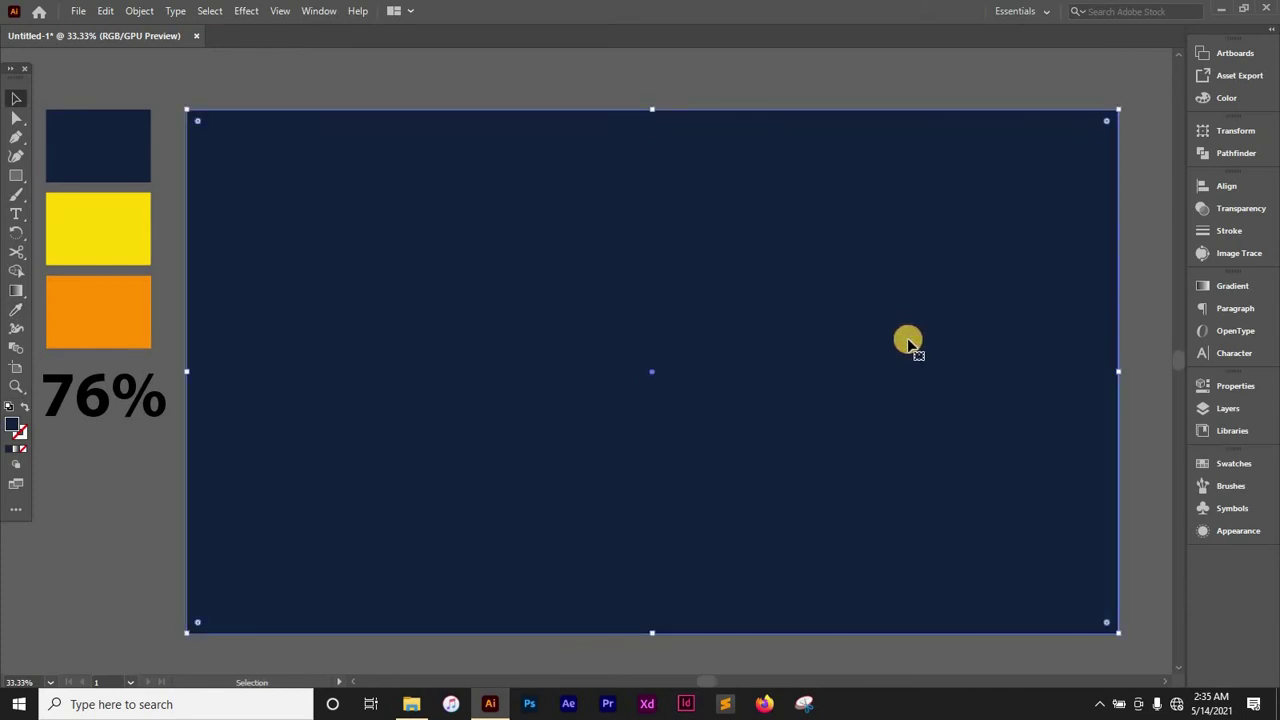
{"action": "key", "text": "ctrl+2"}
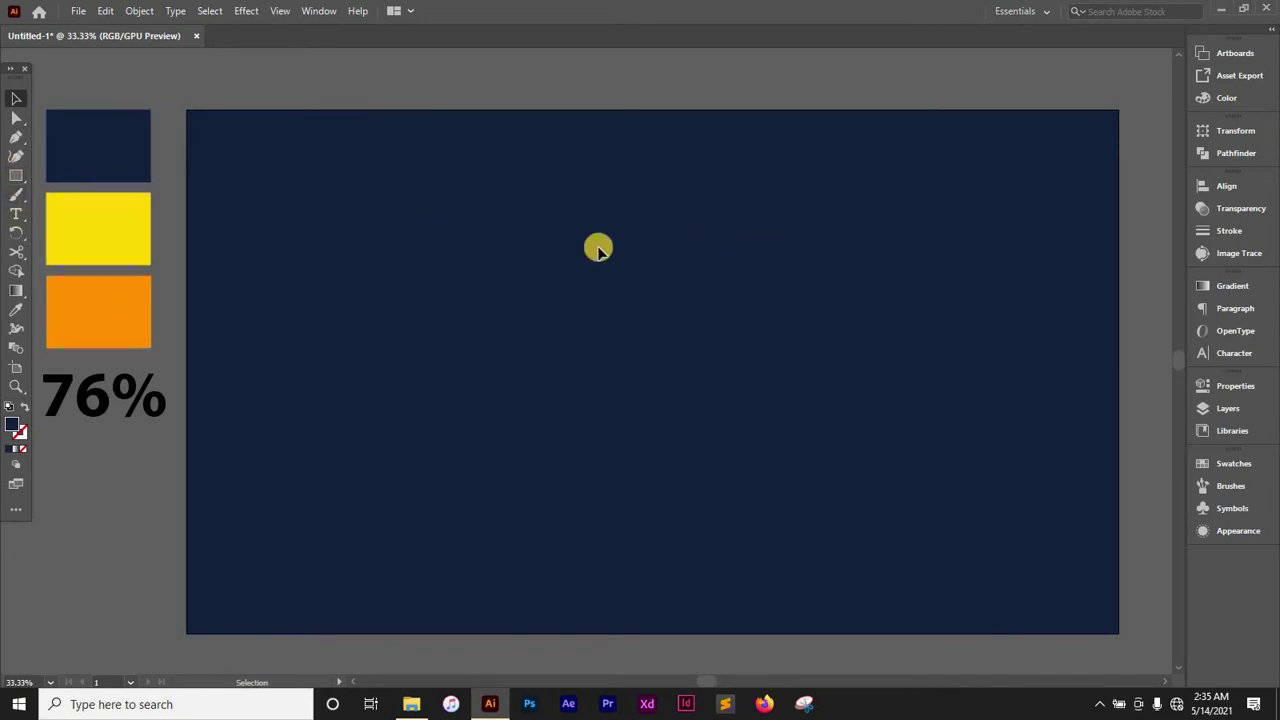
Step: Draw a circle near the artboard centre and give it a white stroke instead of a fill
{"action": "left_click", "coordinate": [18, 176]}
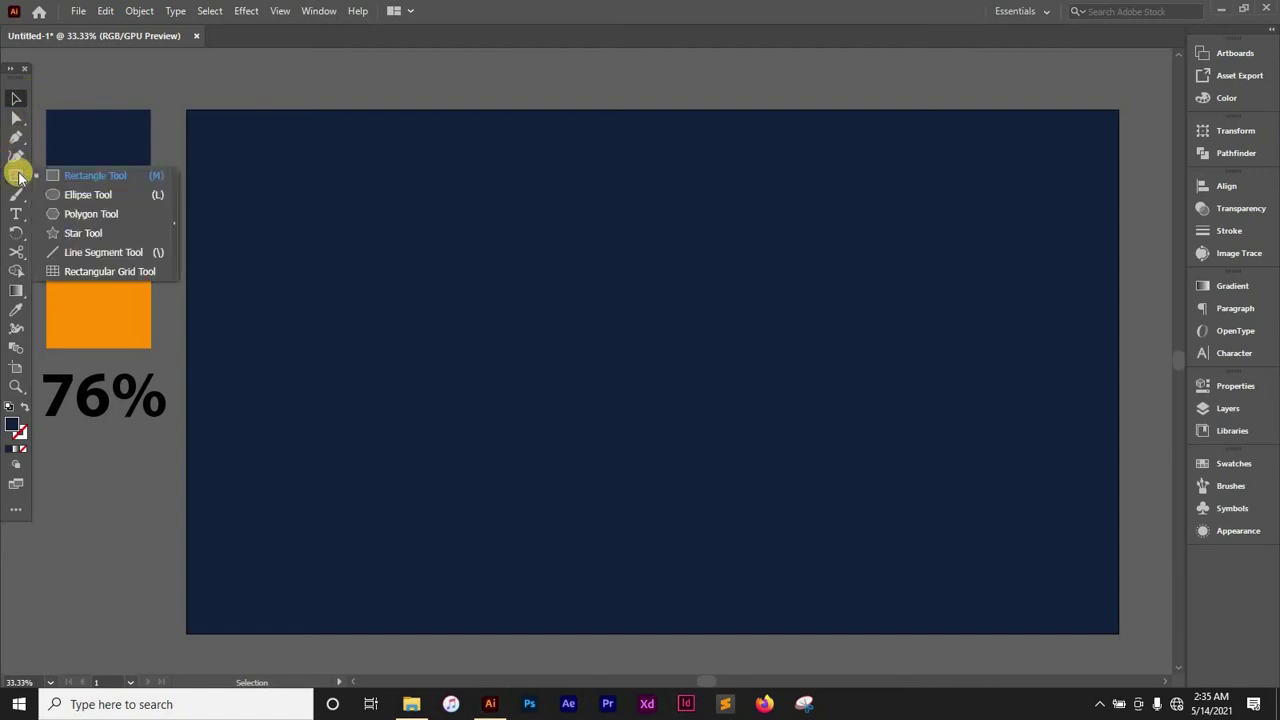
{"action": "left_click", "coordinate": [129, 194]}
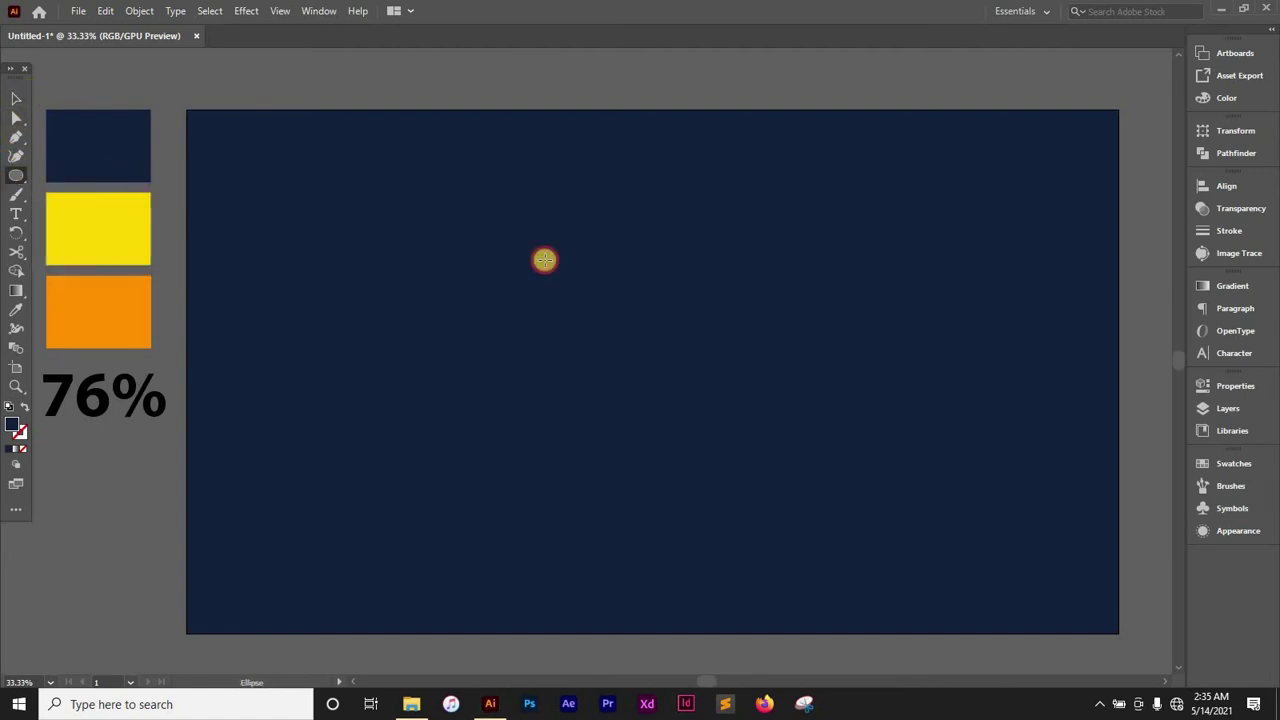
{"action": "left_click_drag", "start_coordinate": [487, 218], "coordinate": [782, 440]}
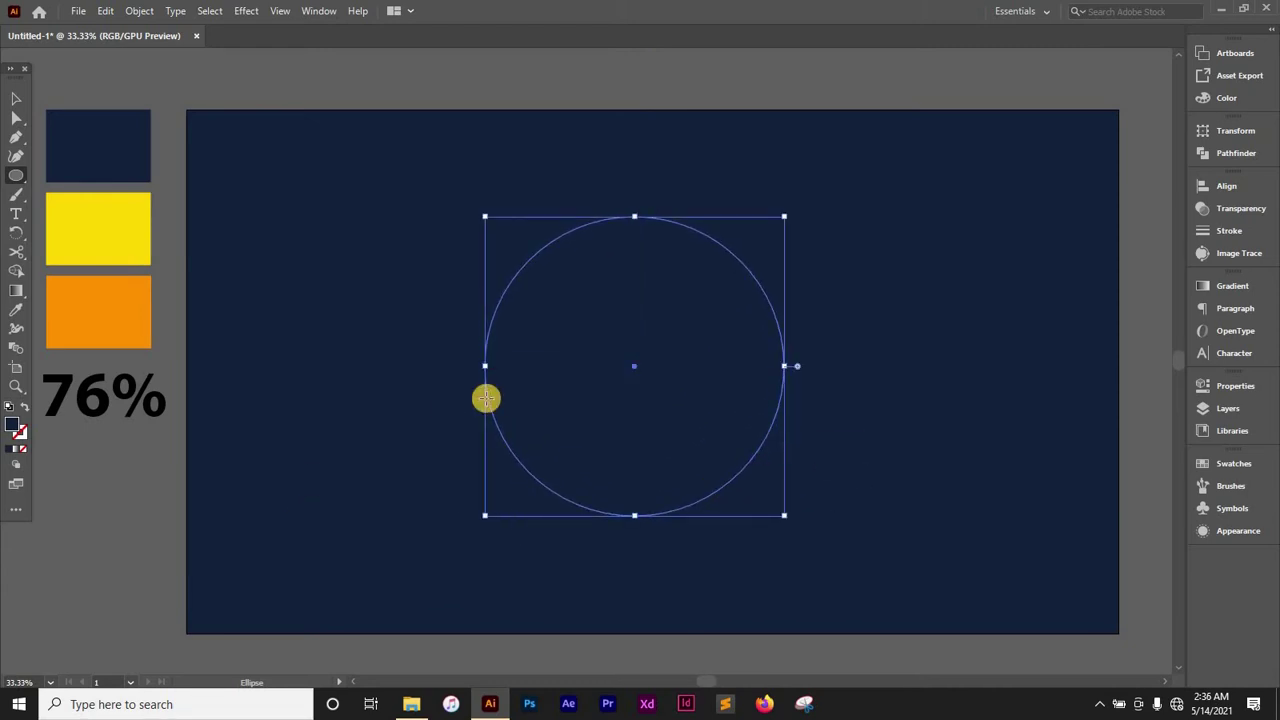
{"action": "left_click", "coordinate": [1225, 97]}
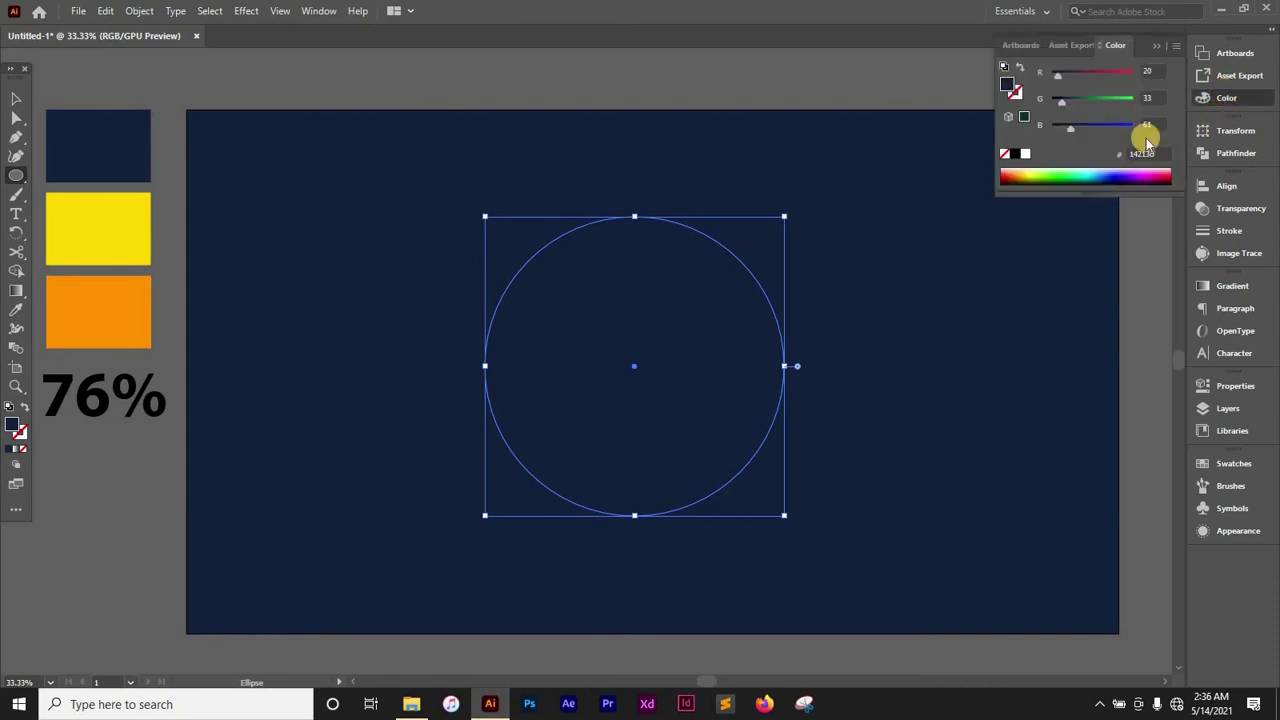
{"action": "left_click", "coordinate": [1026, 156]}
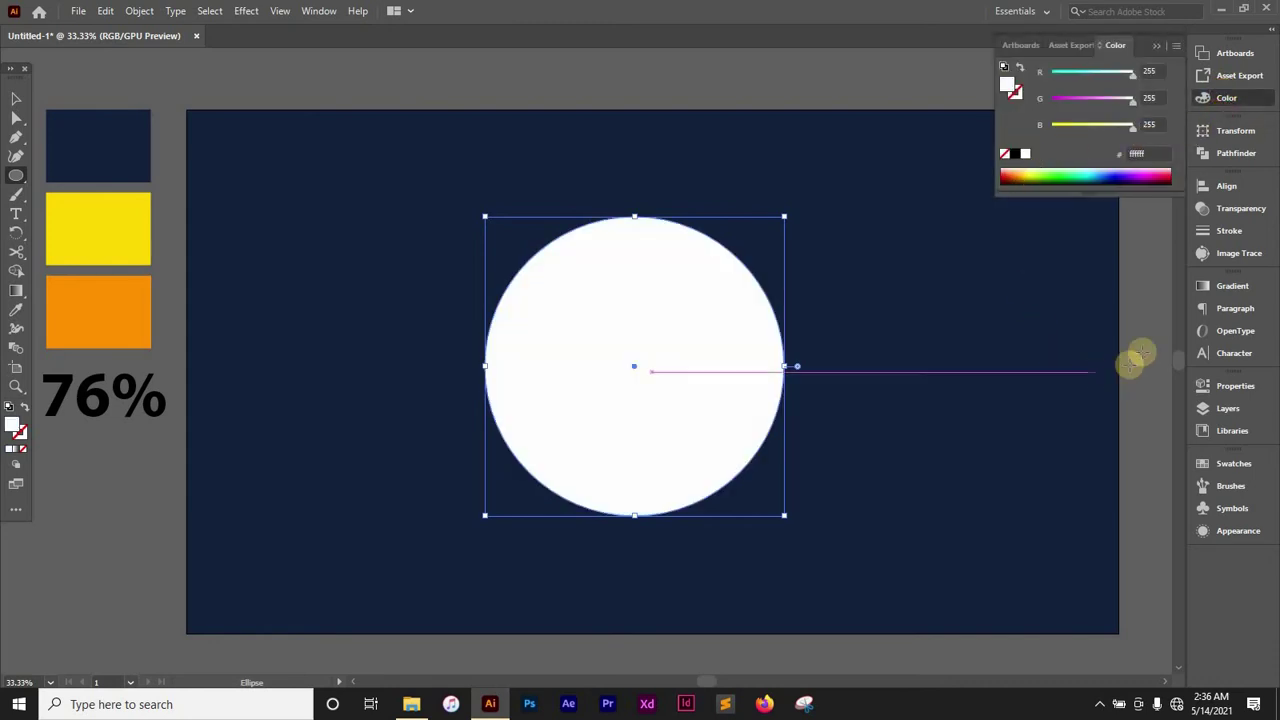
{"action": "left_click", "coordinate": [1155, 45]}
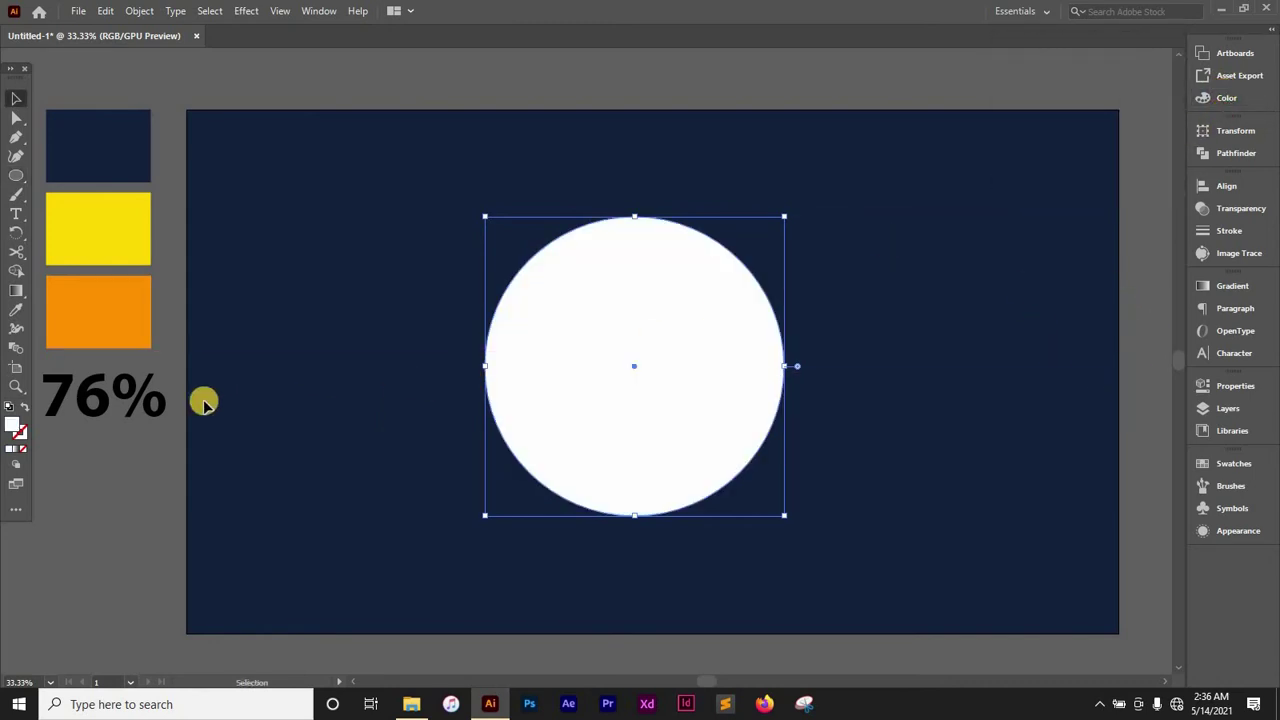
{"action": "key", "text": "v"}
{"action": "left_click", "coordinate": [24, 410]}
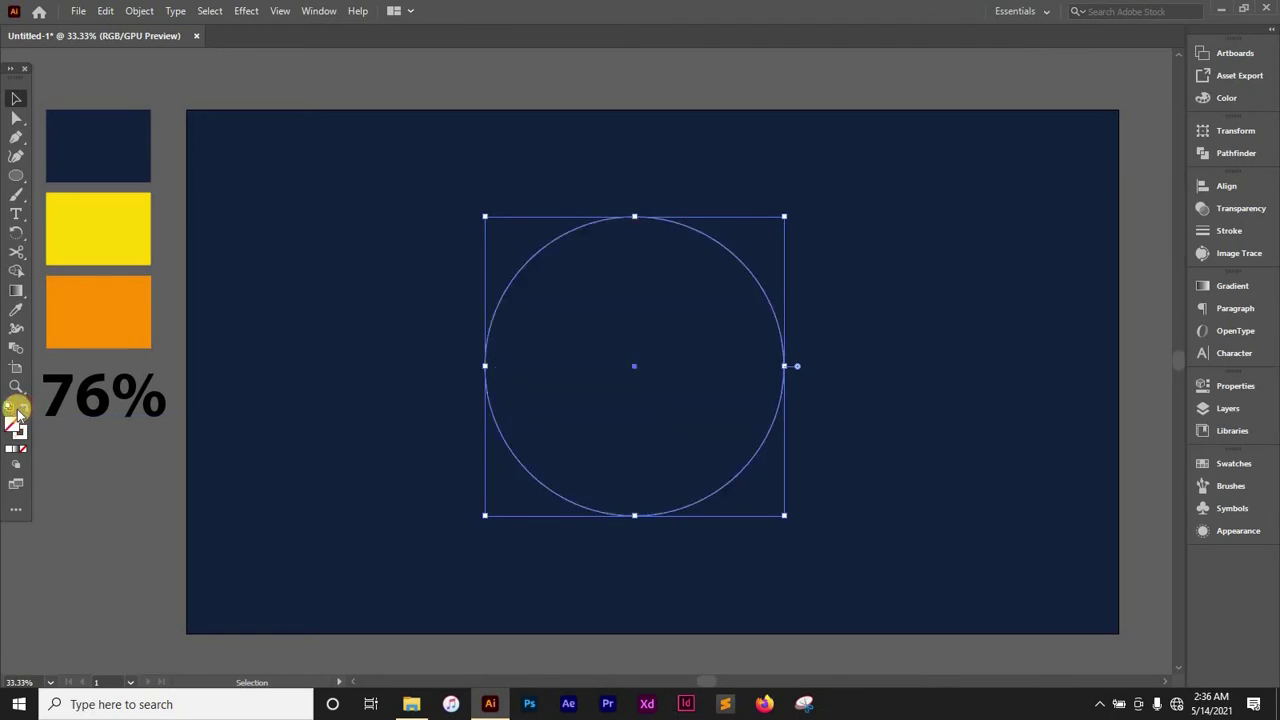
Step: Set the circle's stroke weight to 60 pt, then shrink and centre the ring
{"action": "left_click", "coordinate": [1224, 232]}
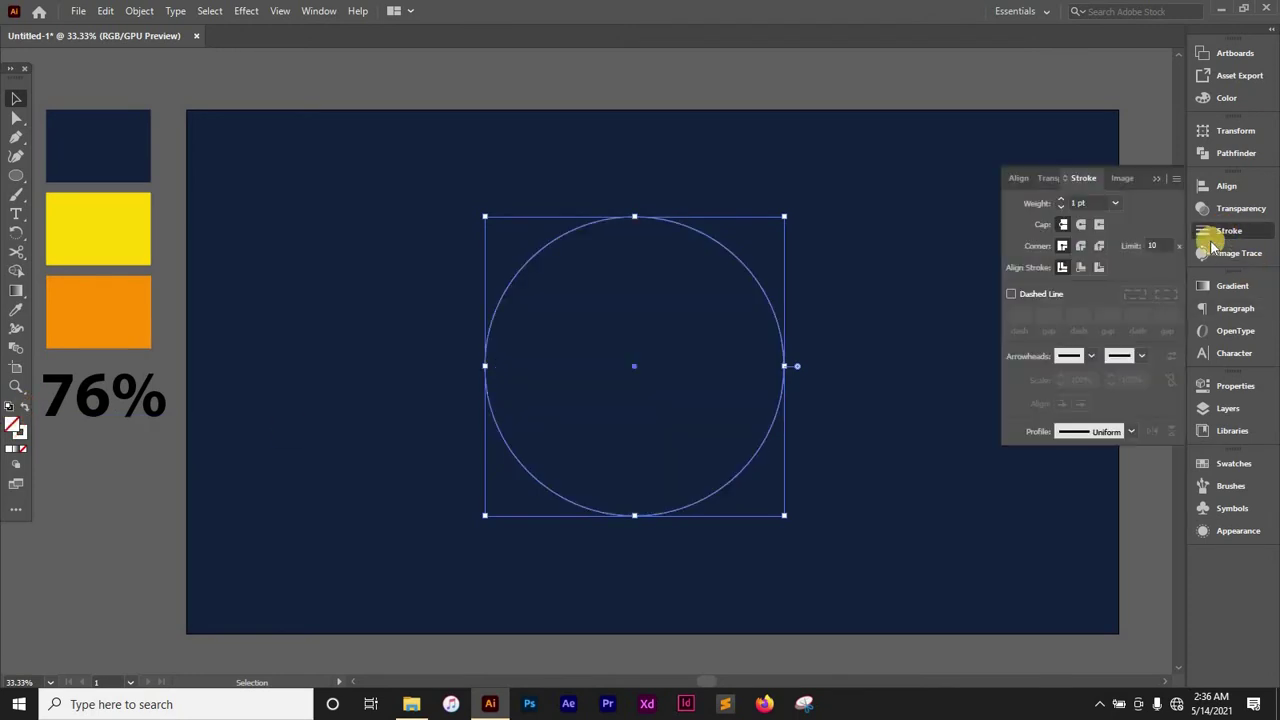
{"action": "left_click", "coordinate": [1116, 203]}
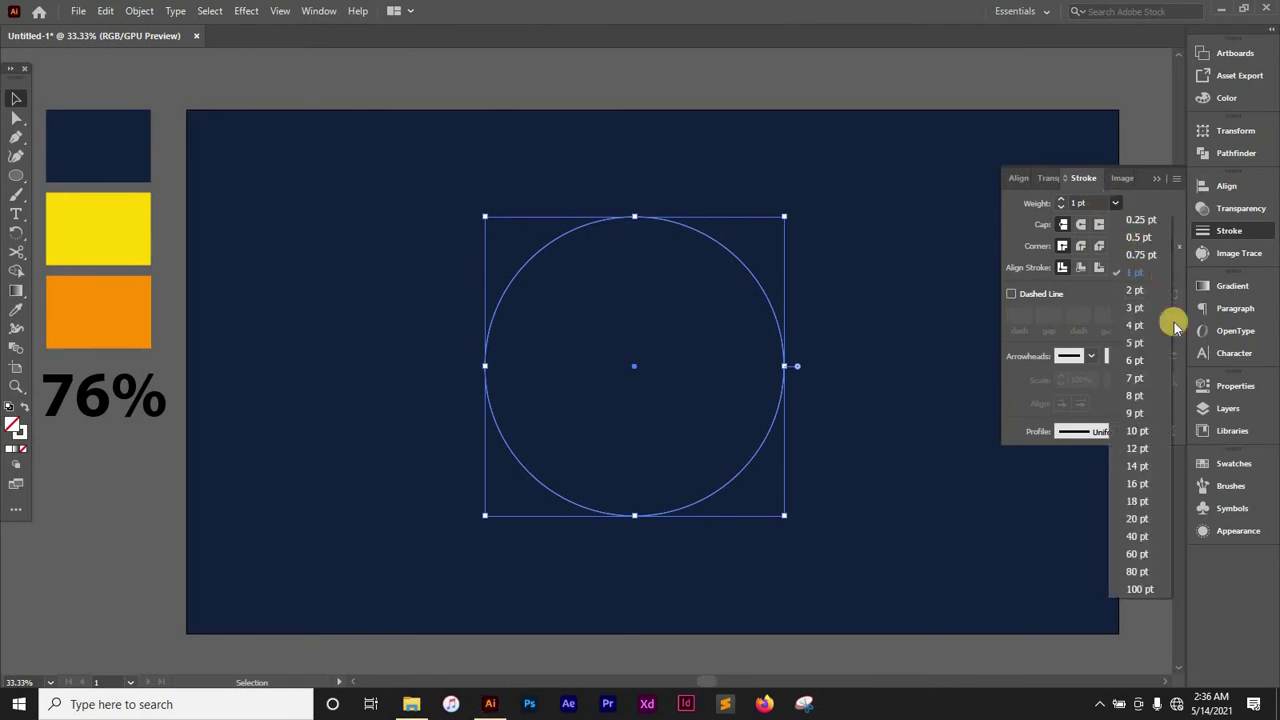
{"action": "left_click", "coordinate": [1138, 555]}
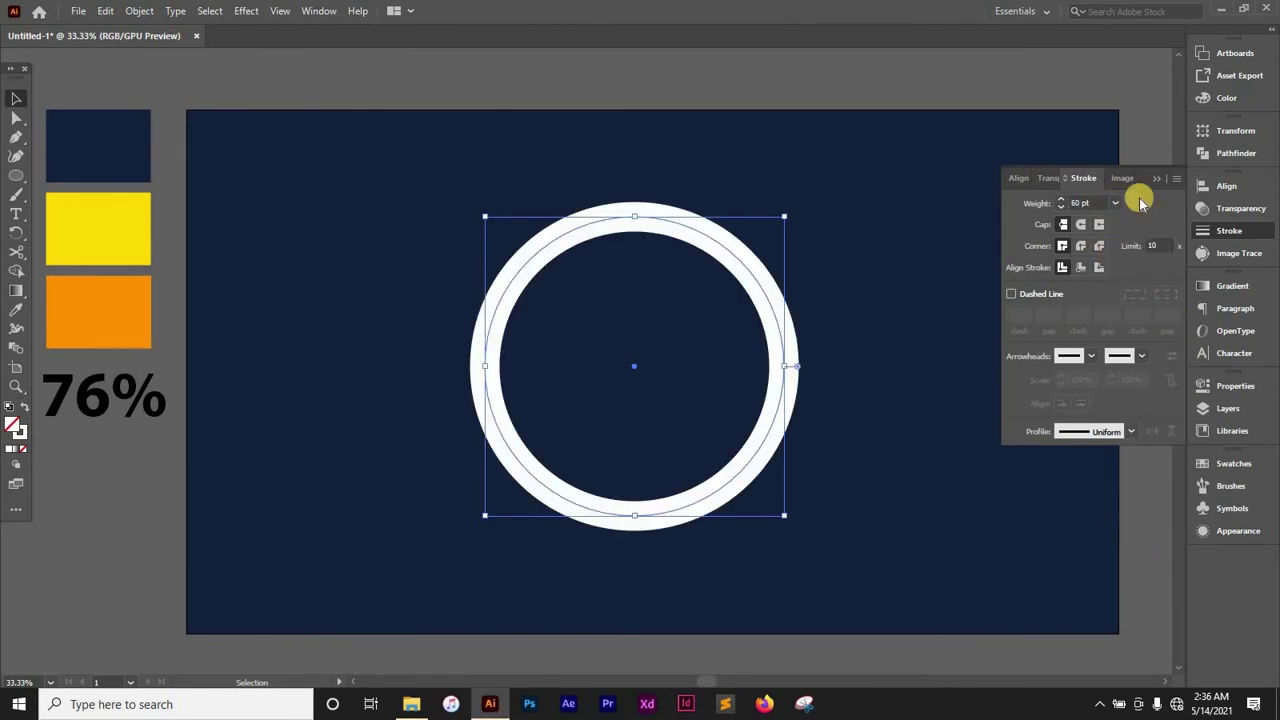
{"action": "left_click", "coordinate": [745, 305]}
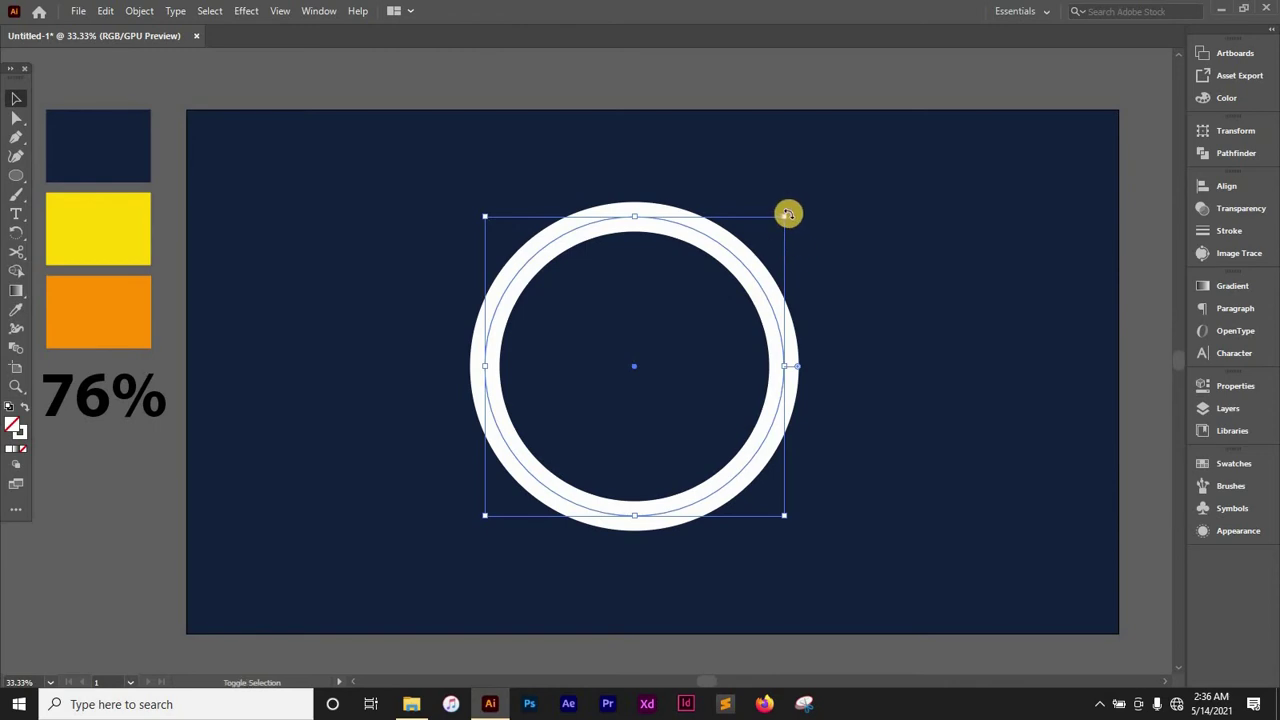
{"action": "left_click_drag", "start_coordinate": [784, 214], "coordinate": [767, 233]}
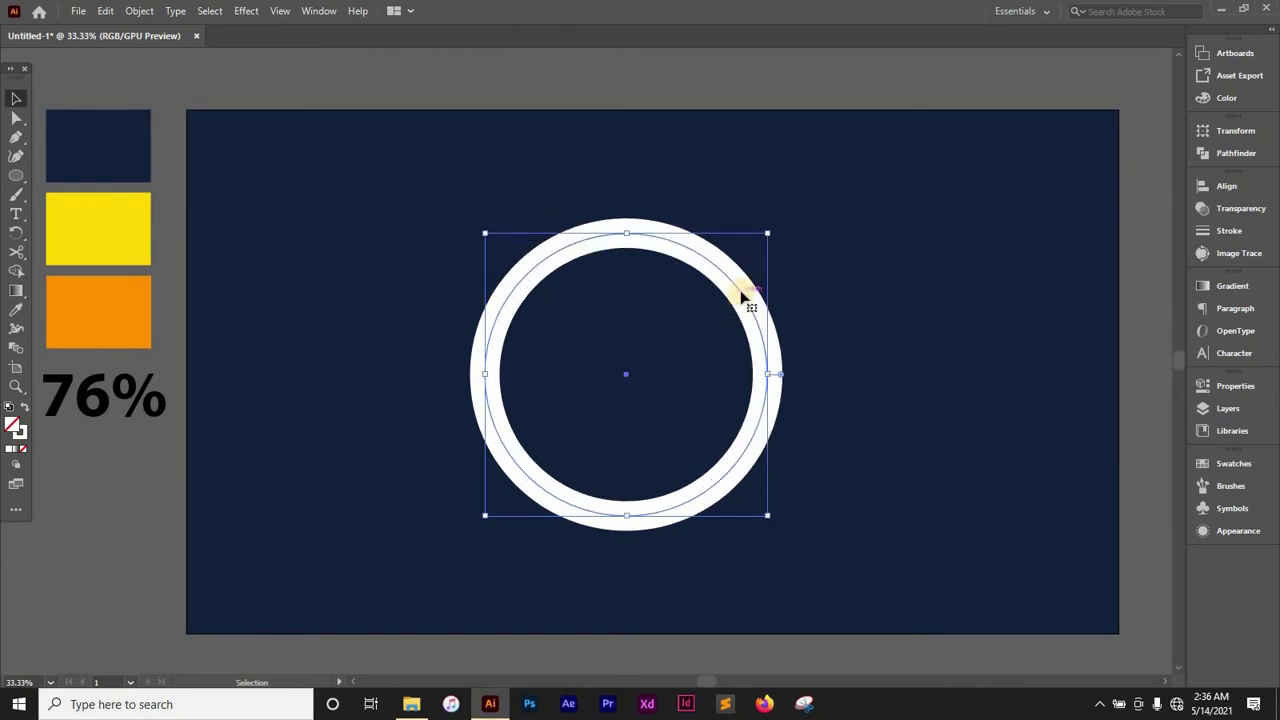
{"action": "left_click_drag", "start_coordinate": [745, 292], "coordinate": [753, 289]}
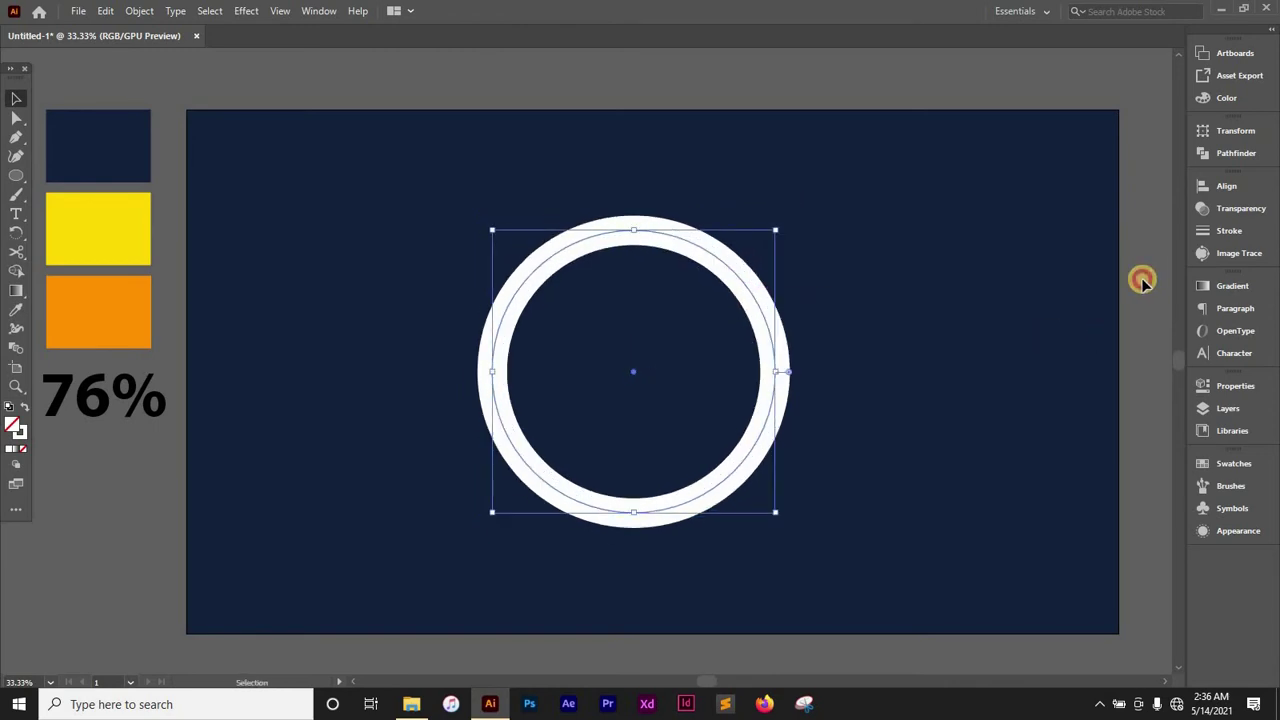
{"action": "left_click", "coordinate": [979, 319]}
{"action": "left_click", "coordinate": [740, 276]}
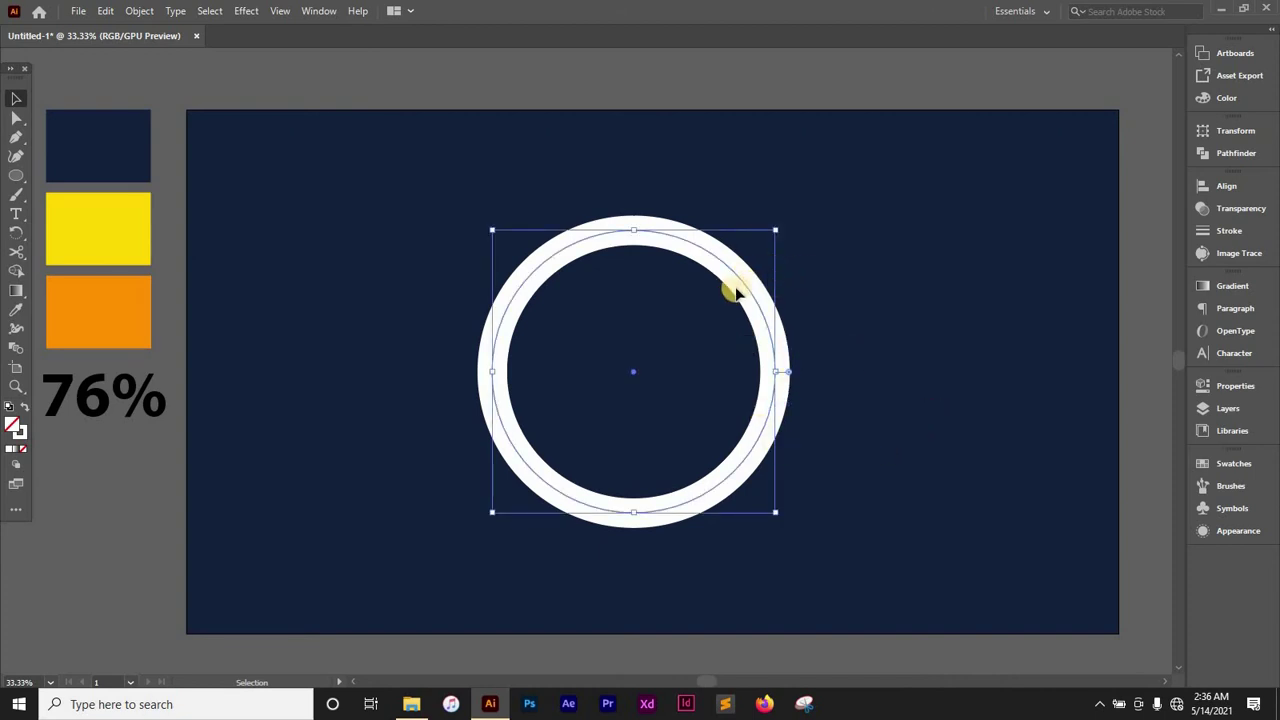
Step: Duplicate the ring beside the original, then select the left ring
{"action": "left_click_drag", "start_coordinate": [741, 285], "coordinate": [979, 298]}
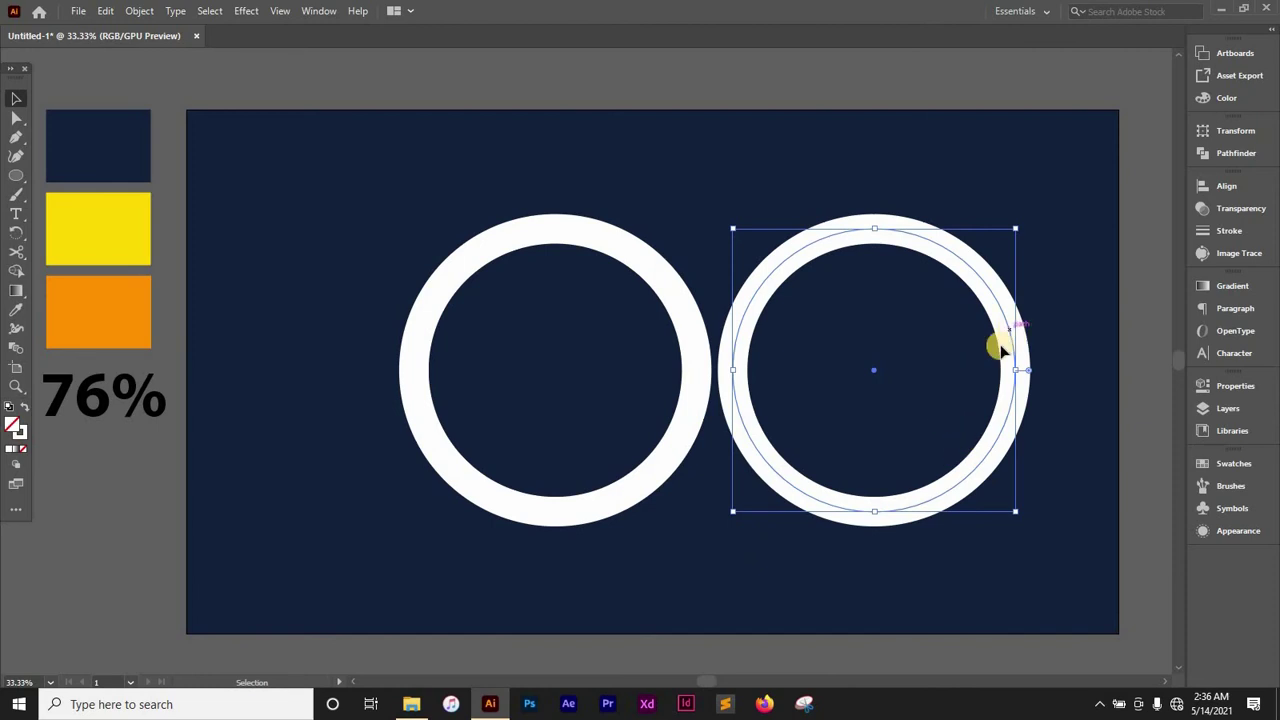
{"action": "left_click", "coordinate": [1140, 228]}
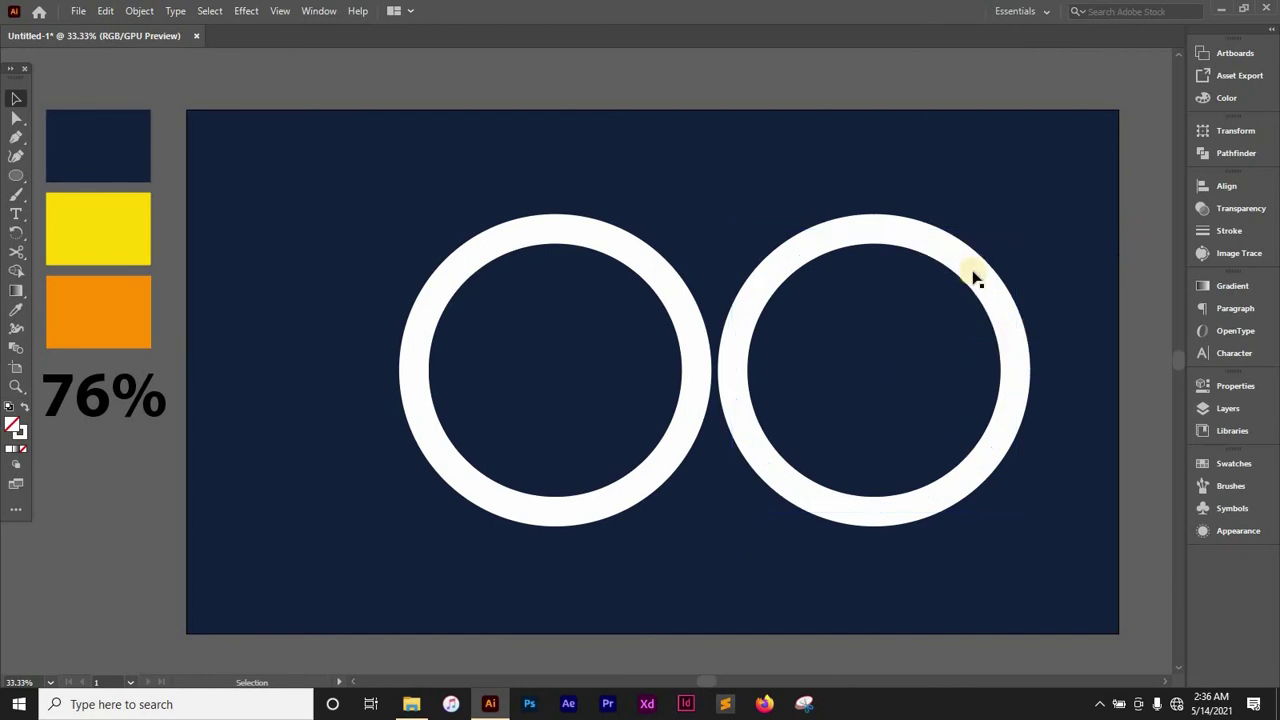
{"action": "left_click", "coordinate": [955, 280]}
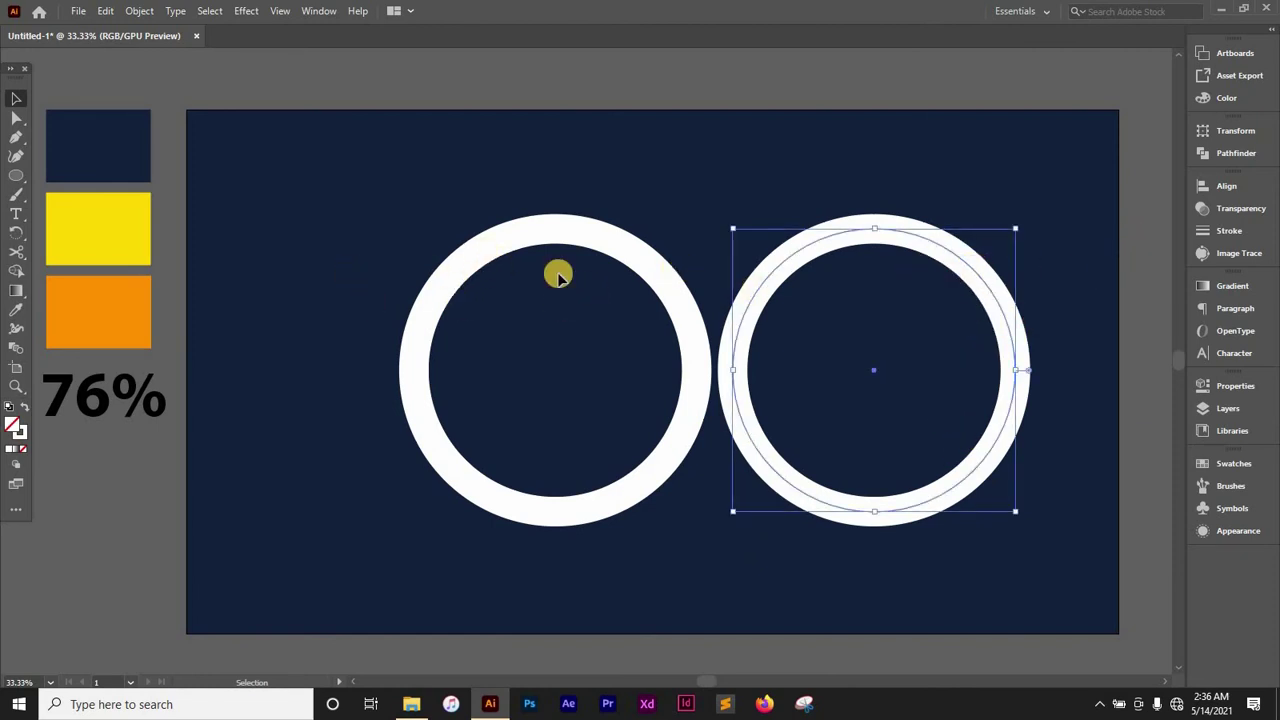
{"action": "left_click", "coordinate": [512, 242]}
{"action": "left_click", "coordinate": [560, 245]}
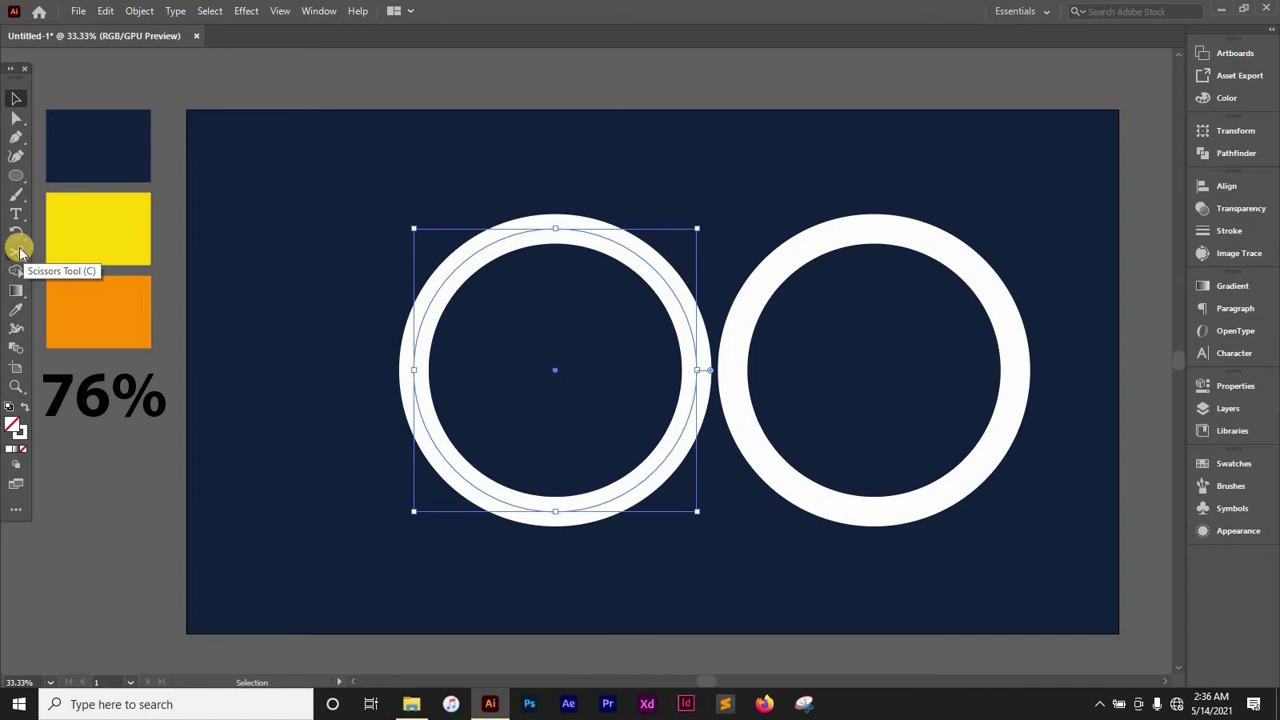
Step: Cut the left ring at its leftmost and top points and delete the upper-left quarter arc
{"action": "left_click", "coordinate": [16, 250]}
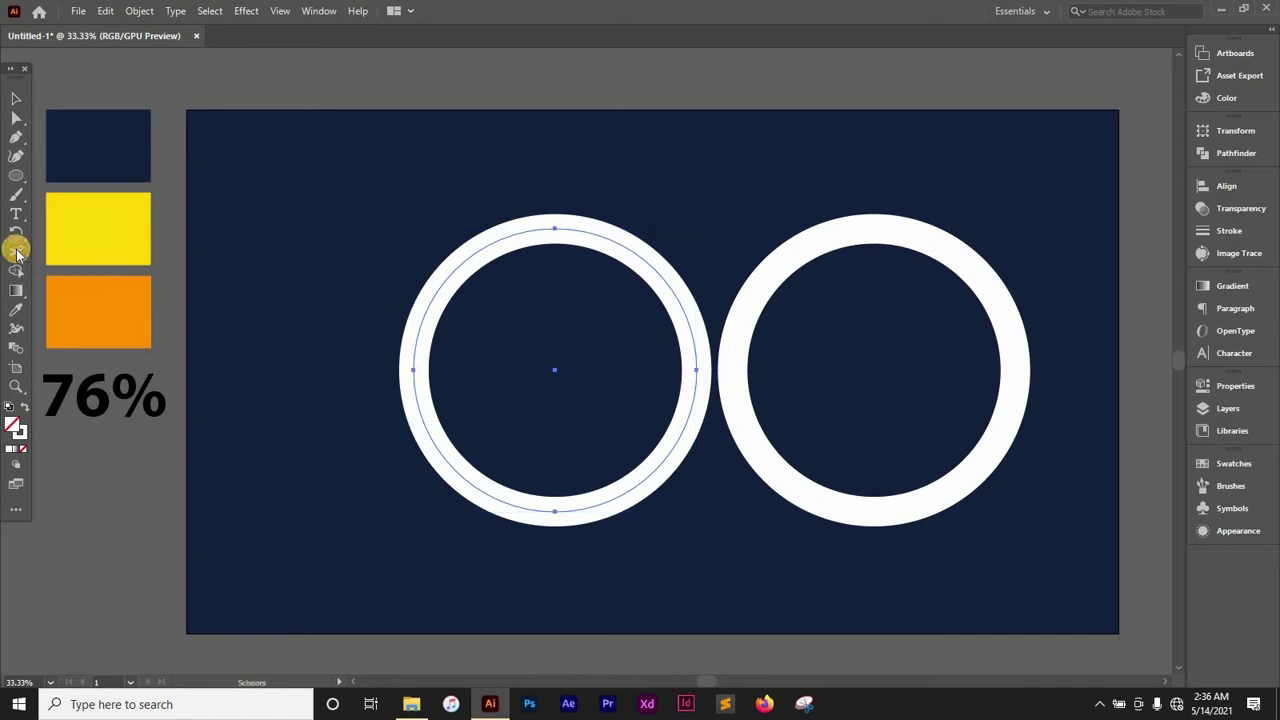
{"action": "left_click", "coordinate": [412, 369]}
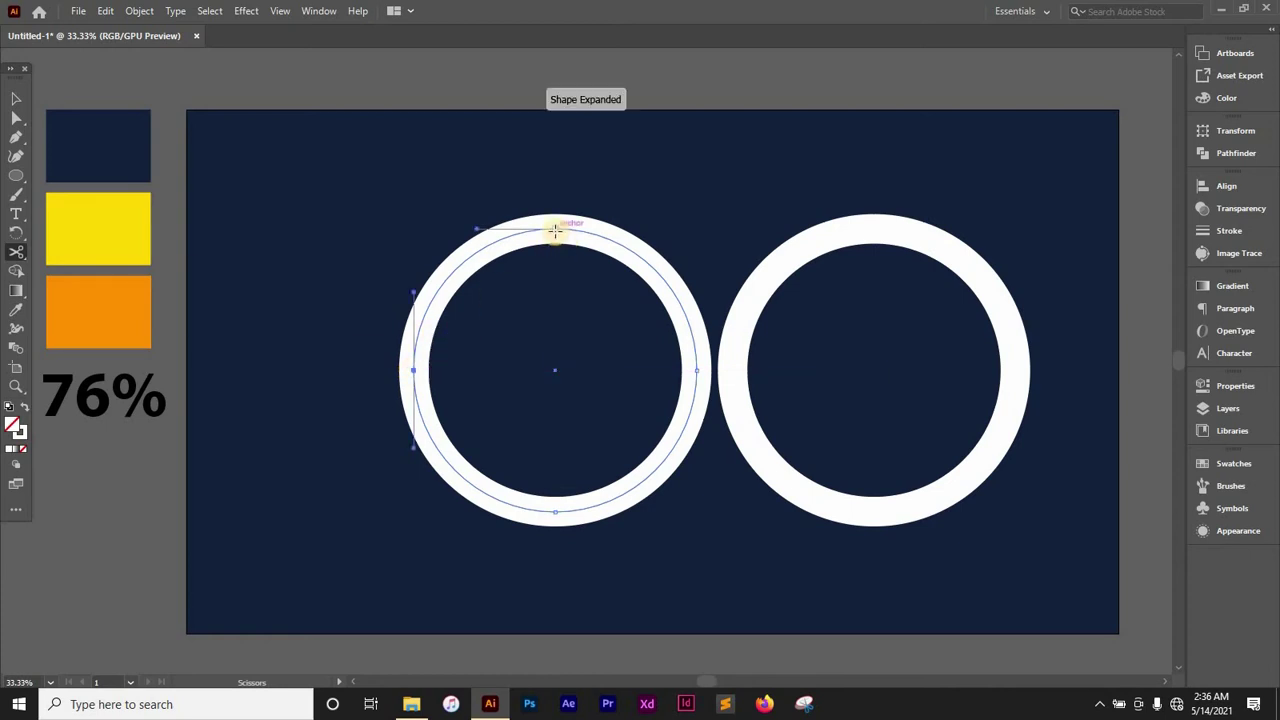
{"action": "left_click", "coordinate": [555, 228]}
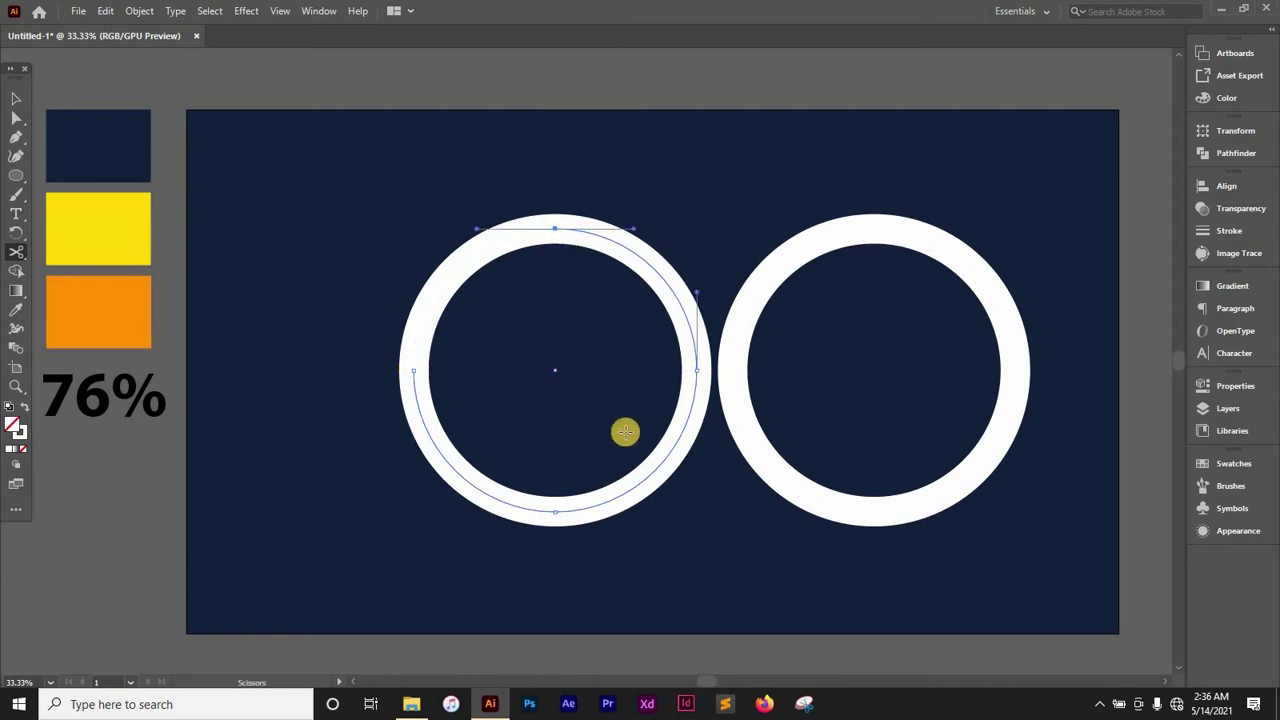
{"action": "key", "text": "v"}
{"action": "left_click", "coordinate": [740, 65]}
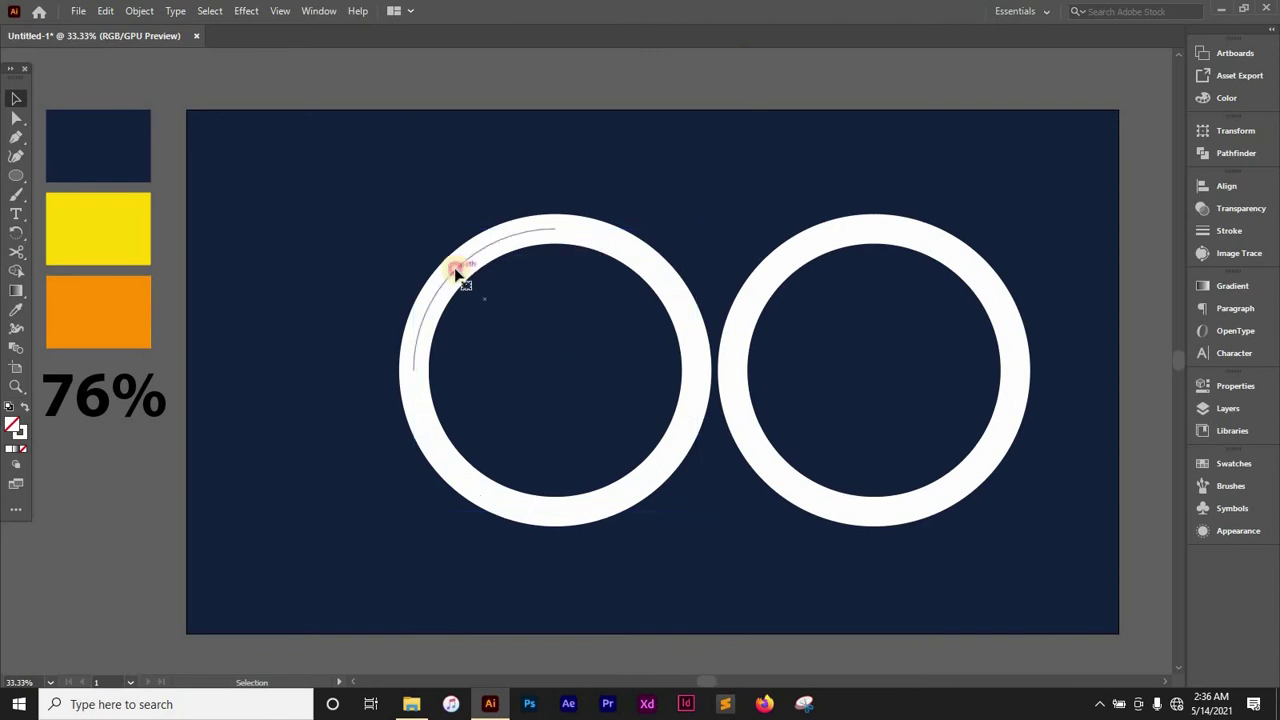
{"action": "left_click", "coordinate": [455, 272]}
{"action": "left_click_drag", "start_coordinate": [530, 240], "coordinate": [731, 122]}
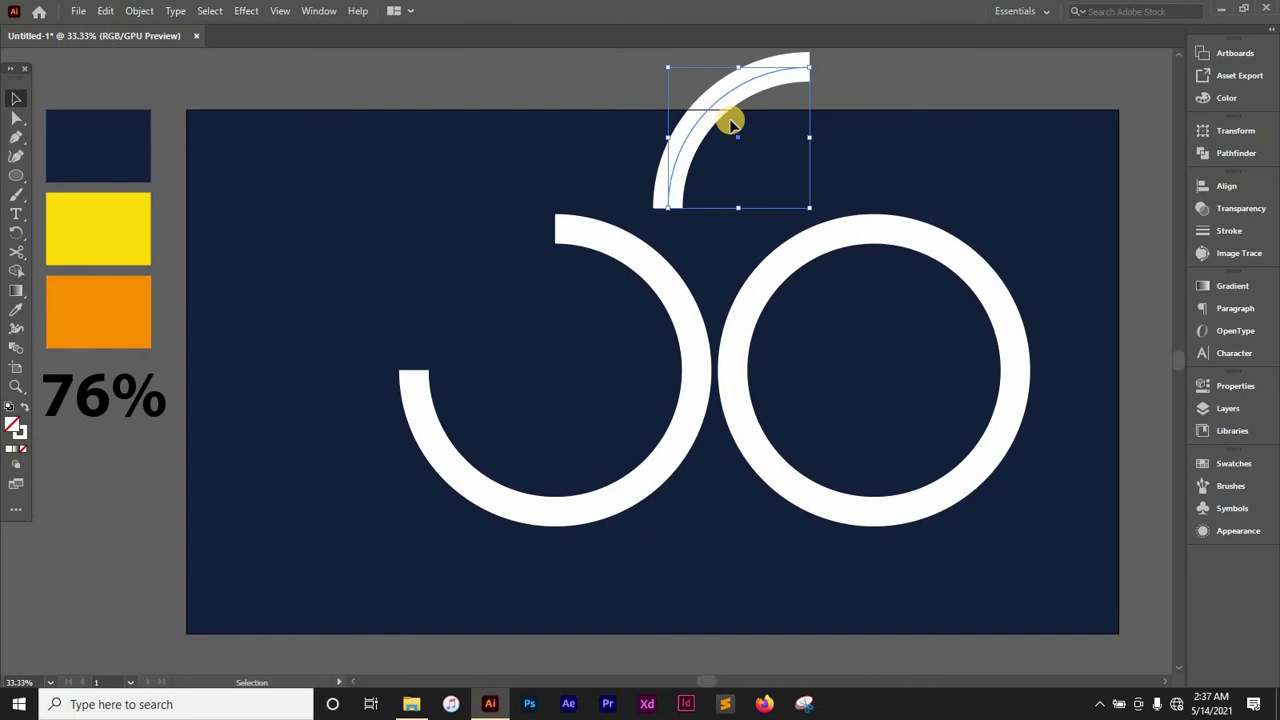
{"action": "key", "text": "Delete"}
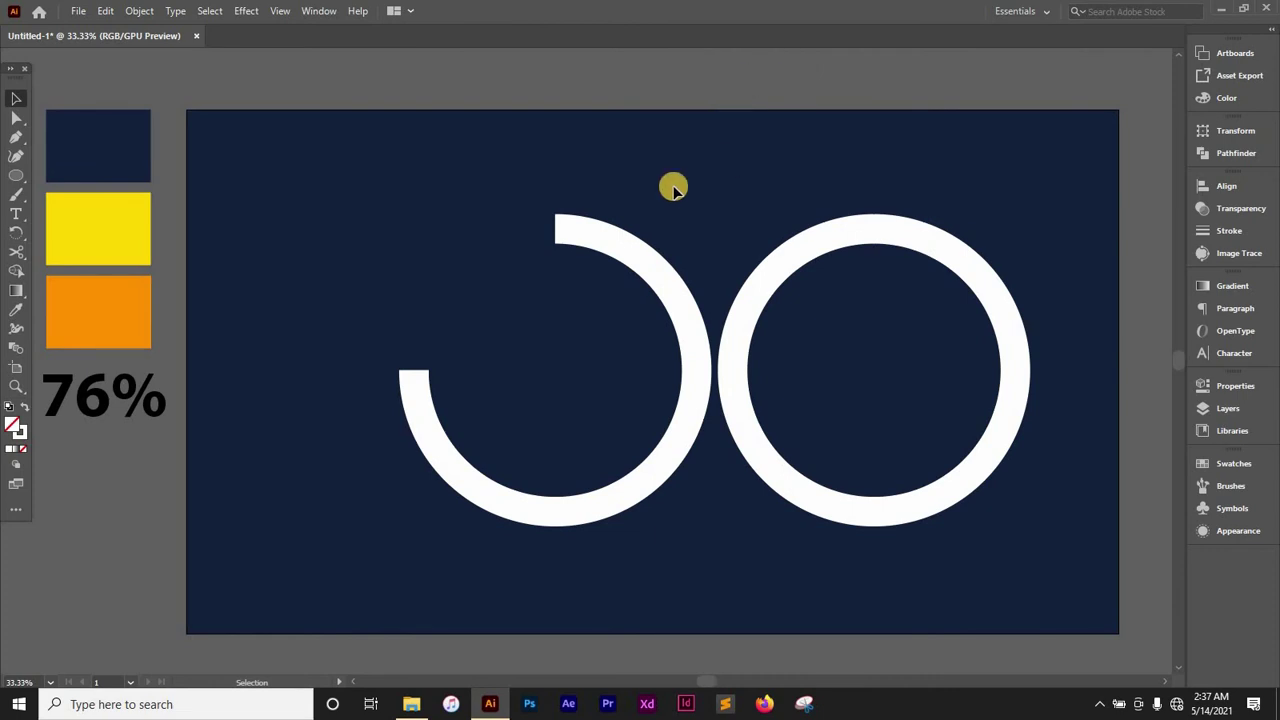
Step: Give the remaining three-quarter arc Round Cap ends
{"action": "left_click", "coordinate": [622, 250]}
{"action": "left_click", "coordinate": [677, 401]}
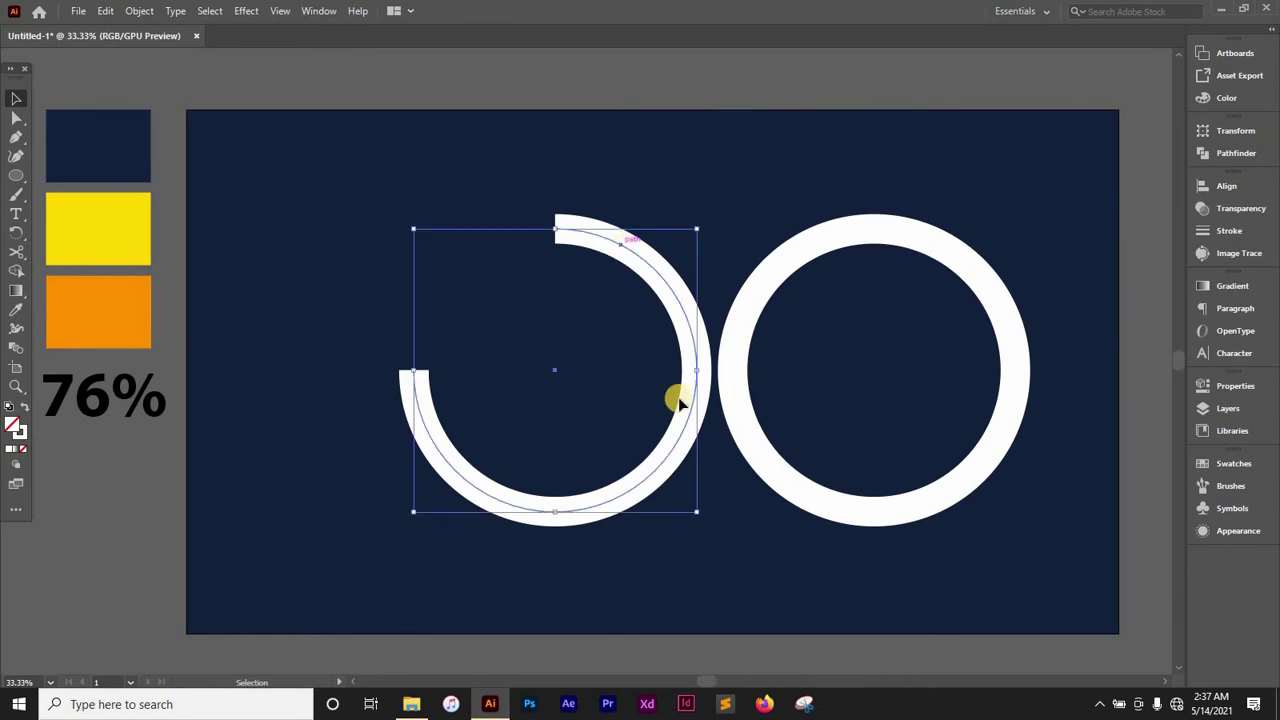
{"action": "left_click", "coordinate": [1232, 231]}
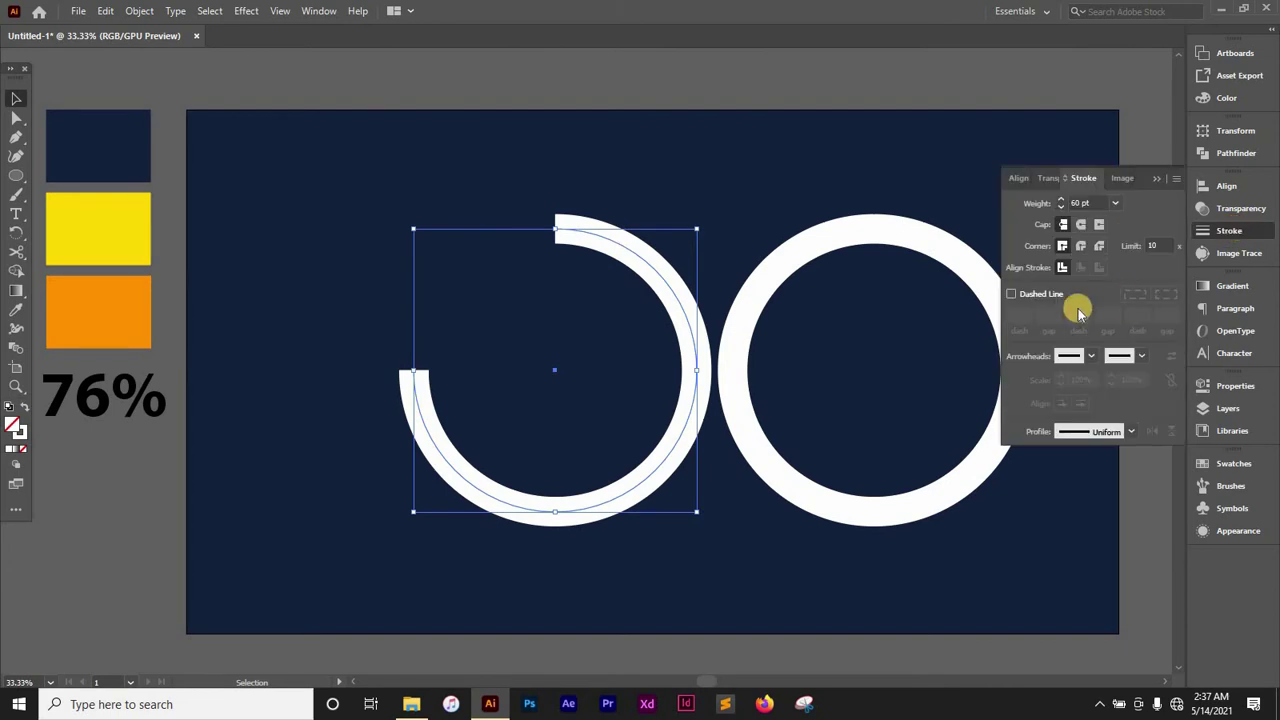
{"action": "left_click", "coordinate": [1078, 228]}
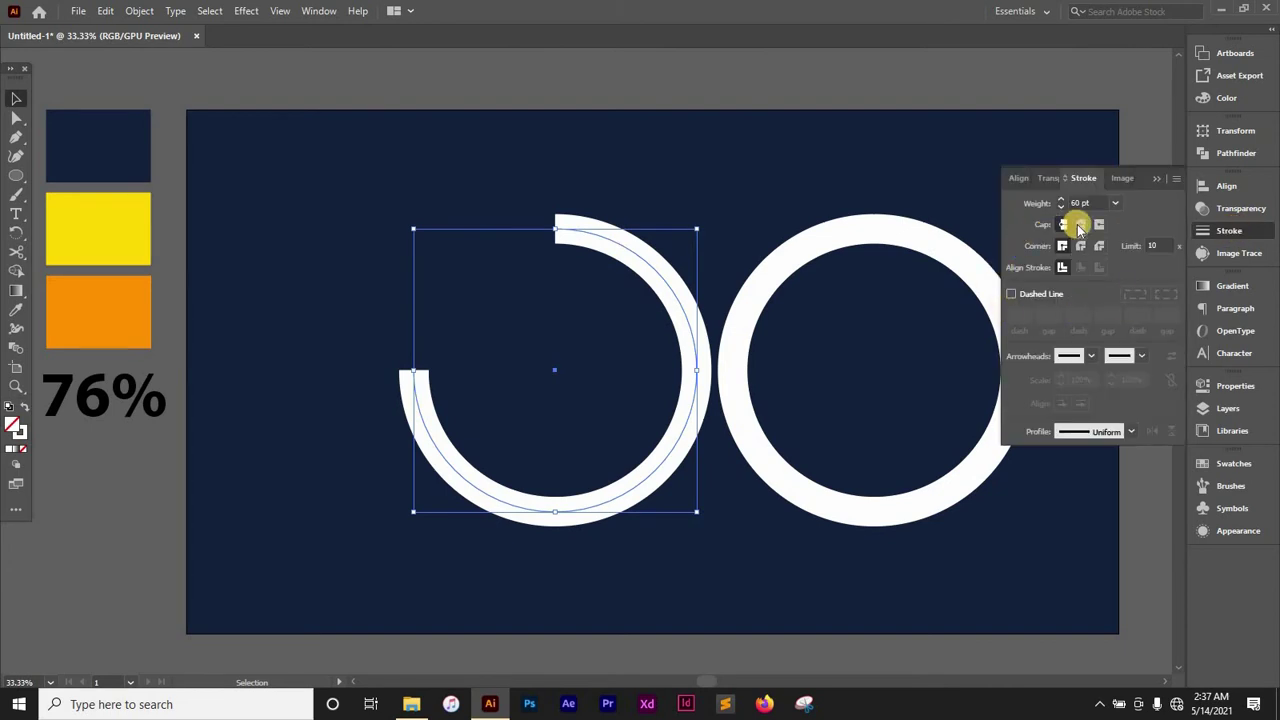
{"action": "left_click", "coordinate": [1080, 228]}
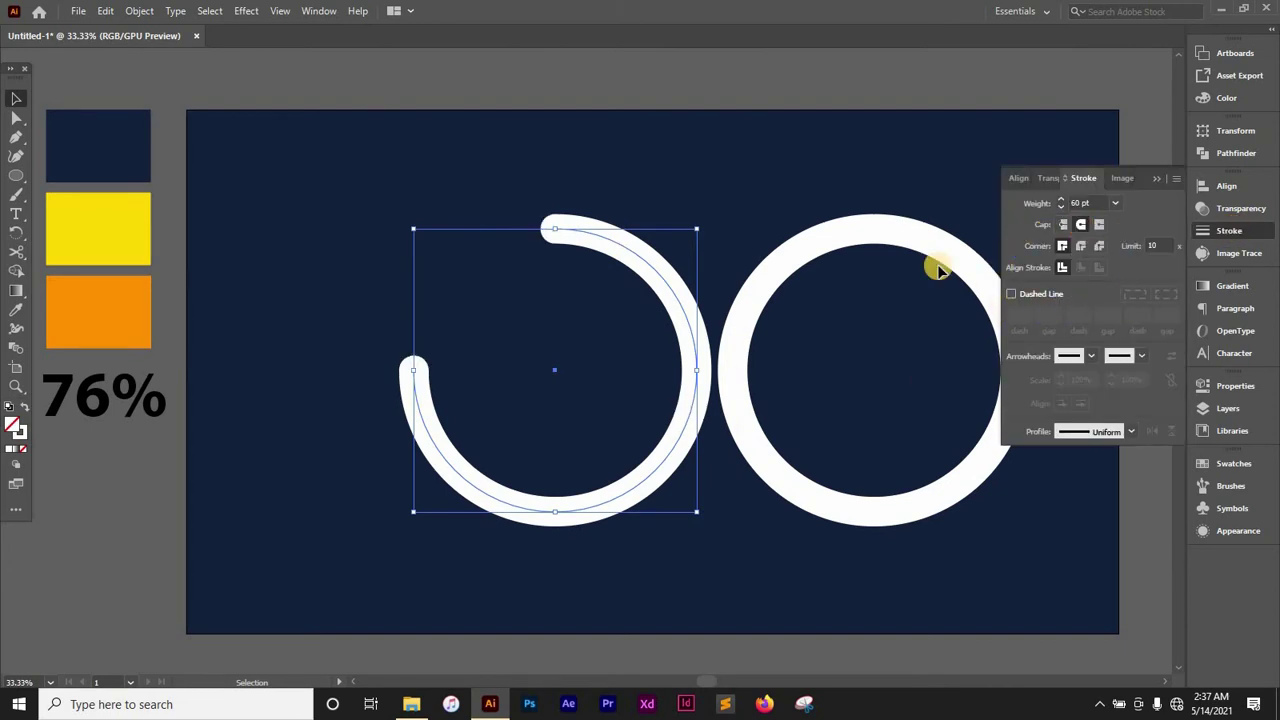
{"action": "left_click", "coordinate": [1156, 178]}
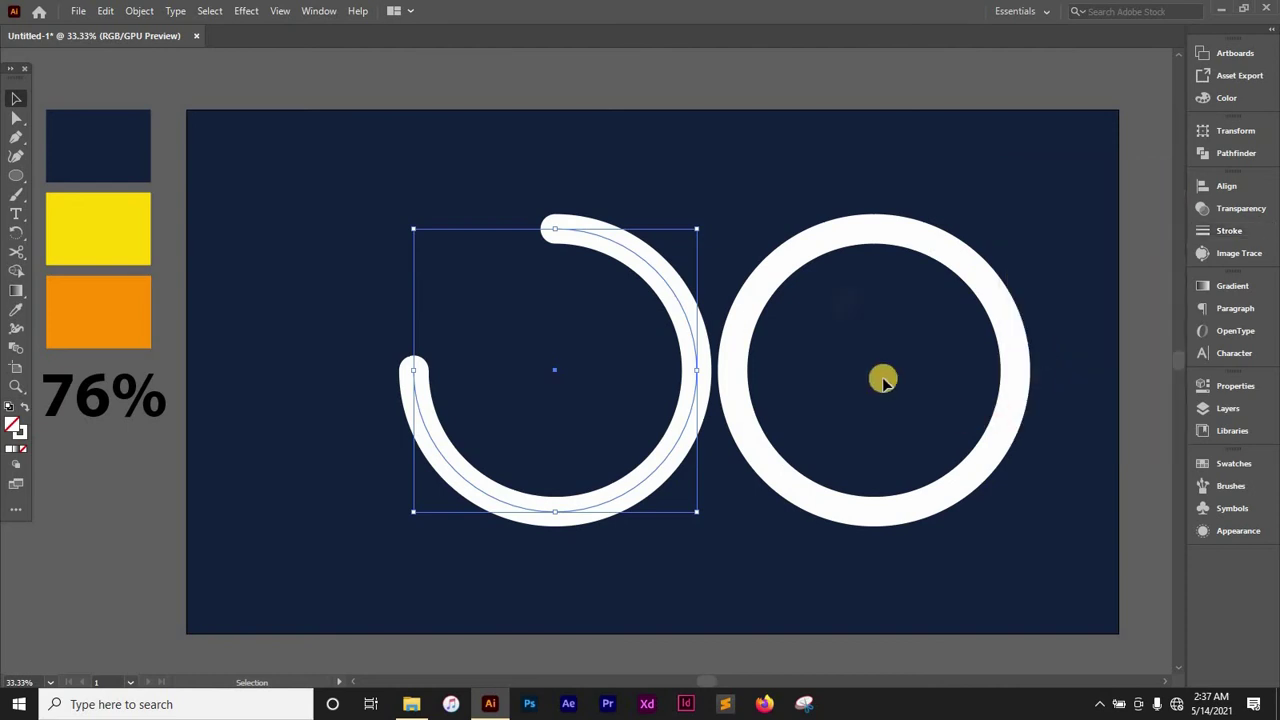
{"action": "left_click", "coordinate": [848, 232]}
Step: Nudge the right ring slightly left and slide the arc across to overlap it
{"action": "left_click_drag", "start_coordinate": [822, 240], "coordinate": [815, 243]}
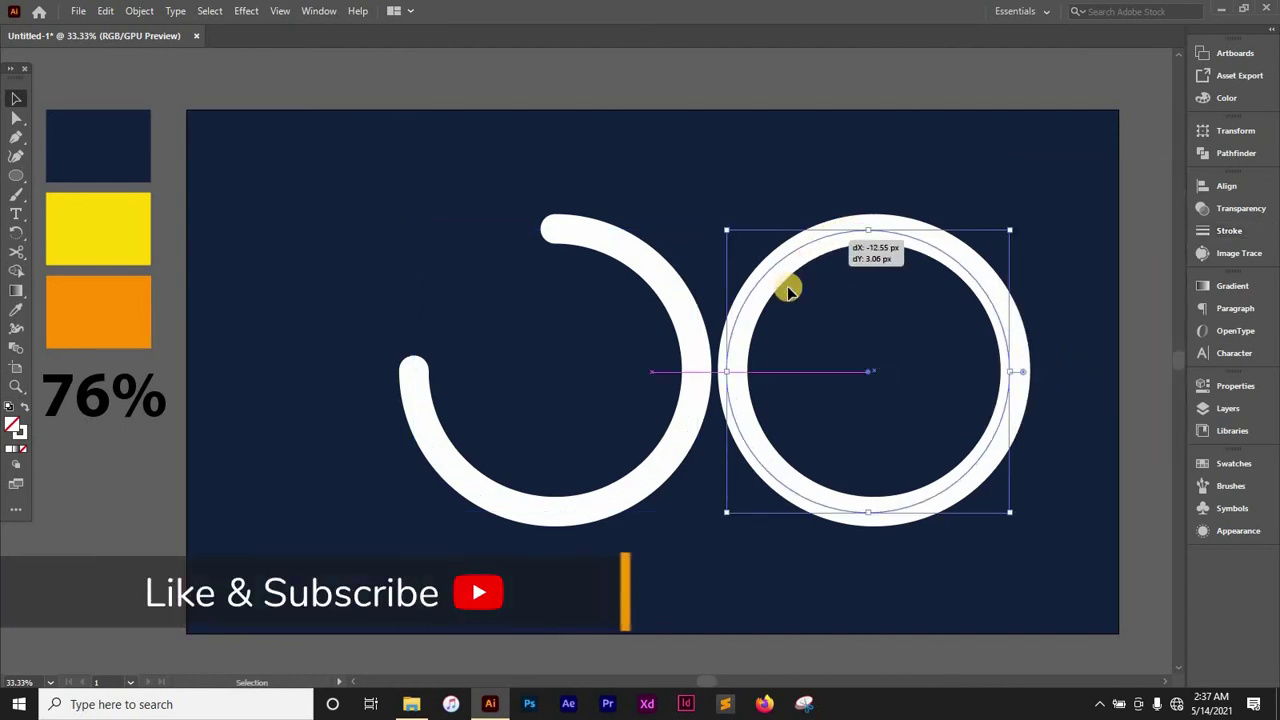
{"action": "left_click", "coordinate": [677, 300]}
{"action": "left_click_drag", "start_coordinate": [789, 312], "coordinate": [857, 306]}
{"action": "key", "text": "ctrl+shift+a"}
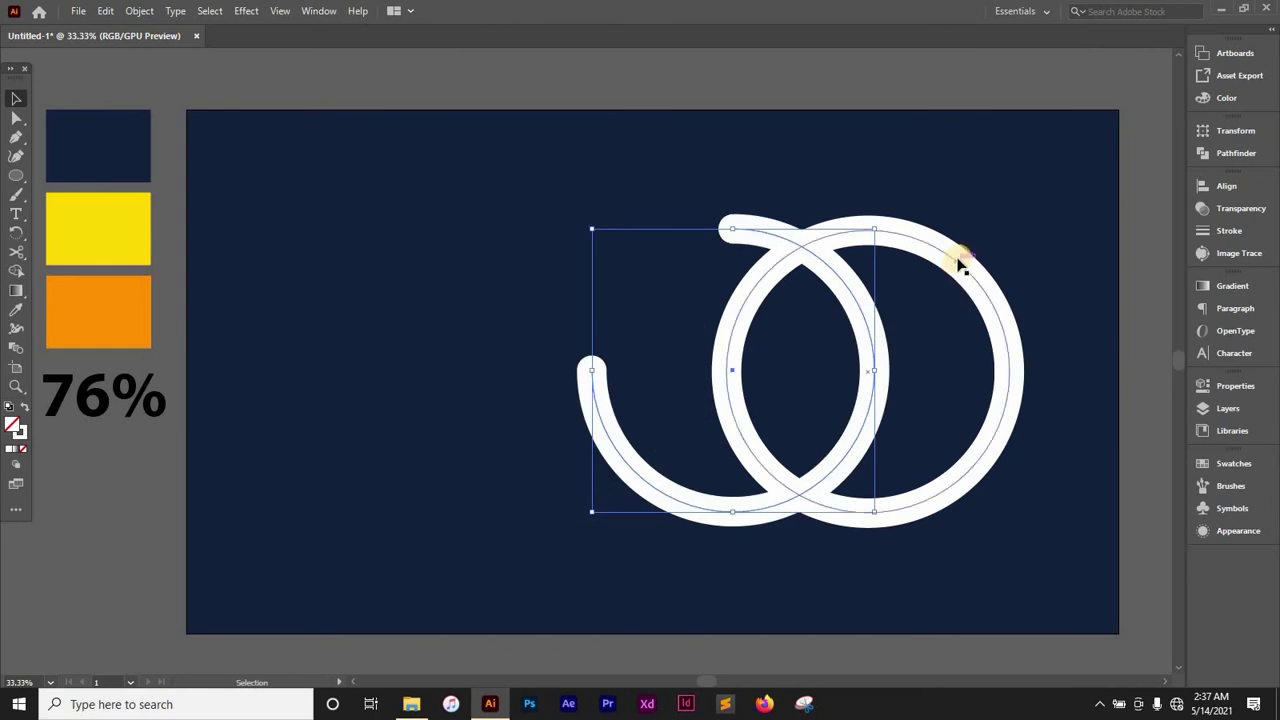
Step: Select the right ring and check its stroke colour in the Color Picker without changing it
{"action": "left_click", "coordinate": [954, 274]}
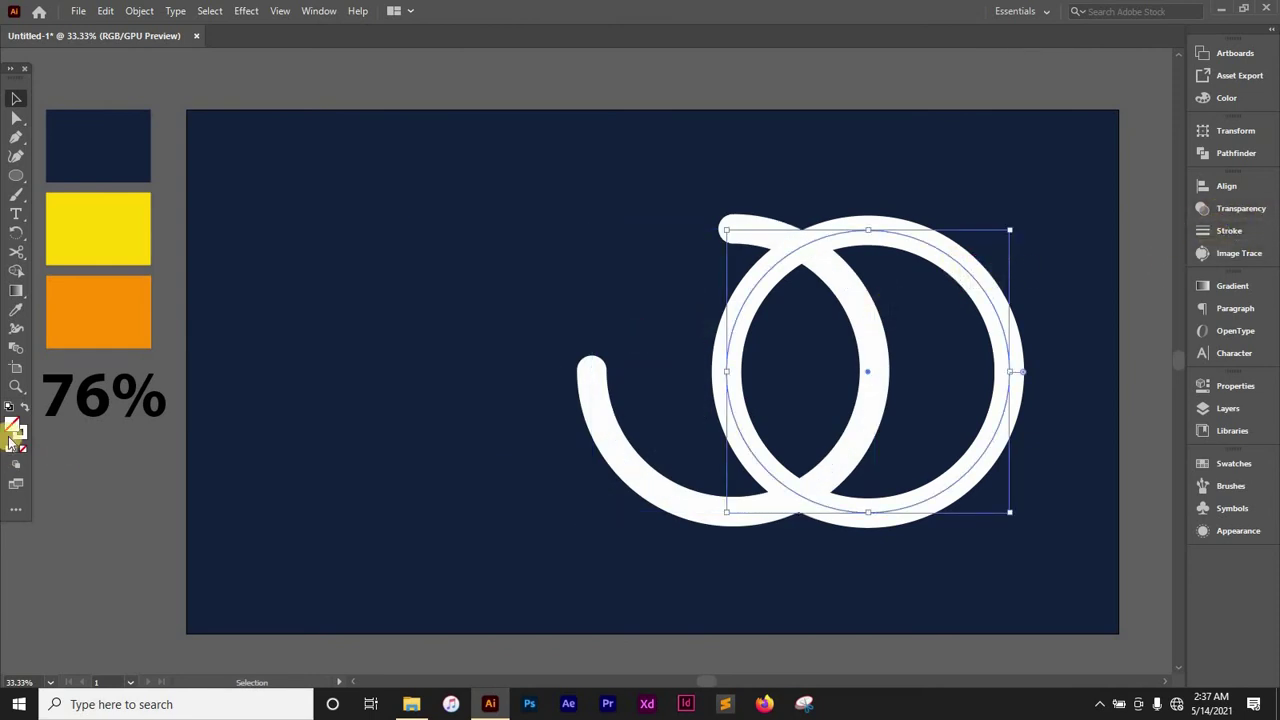
{"action": "double_click", "coordinate": [17, 432]}
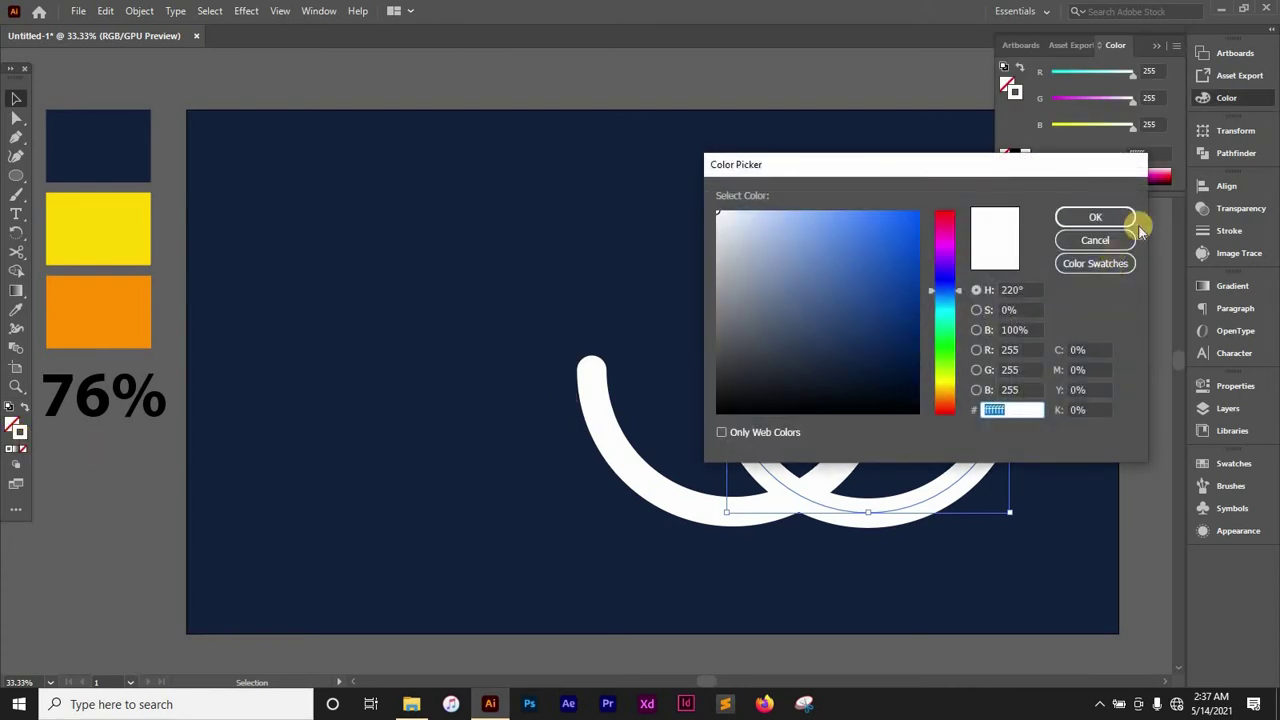
{"action": "left_click", "coordinate": [1104, 247]}
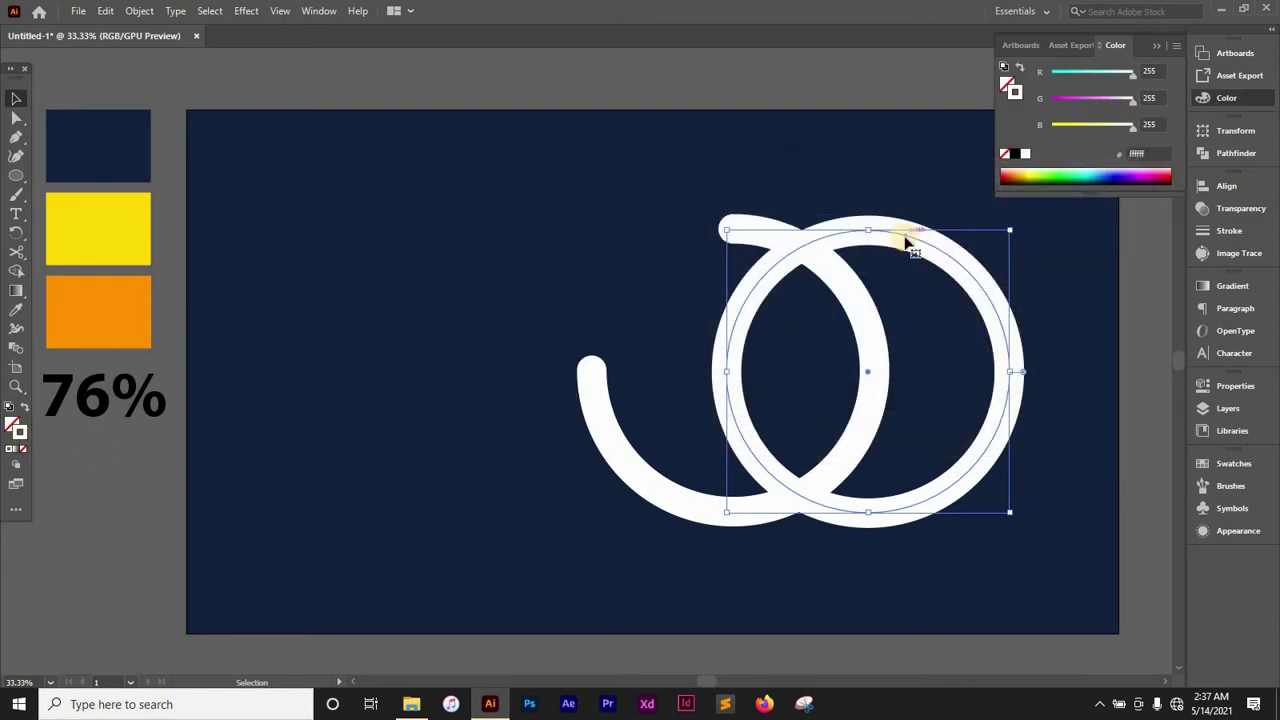
{"action": "left_click", "coordinate": [1156, 45]}
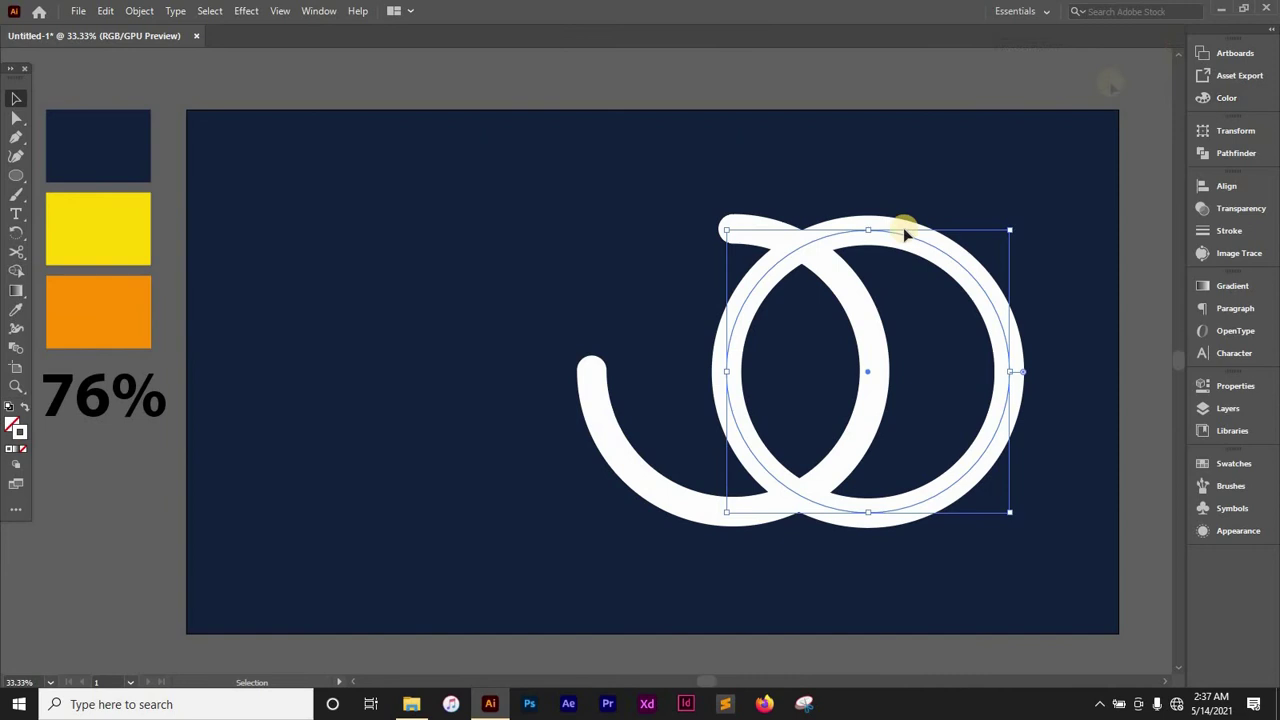
{"action": "left_click", "coordinate": [140, 12]}
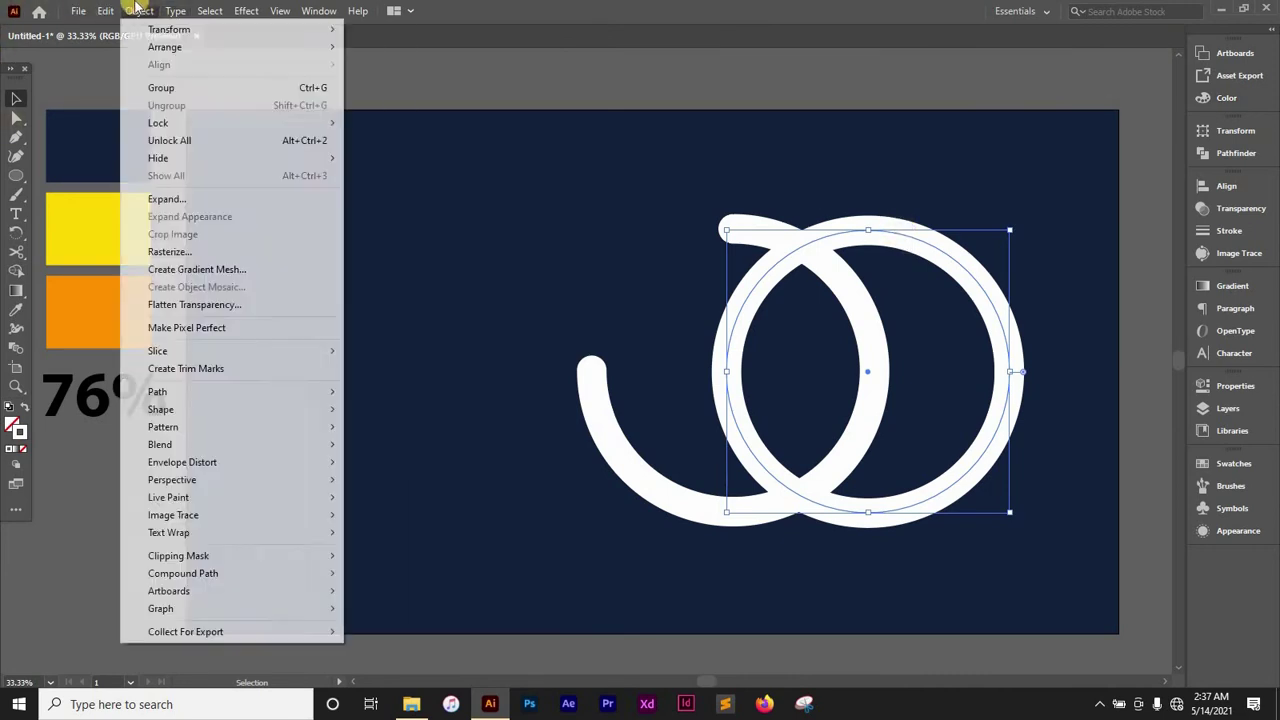
Step: Apply Object > Path > Outline Stroke to the ring and the three-quarter arc
{"action": "mouse_move", "coordinate": [172, 394]}
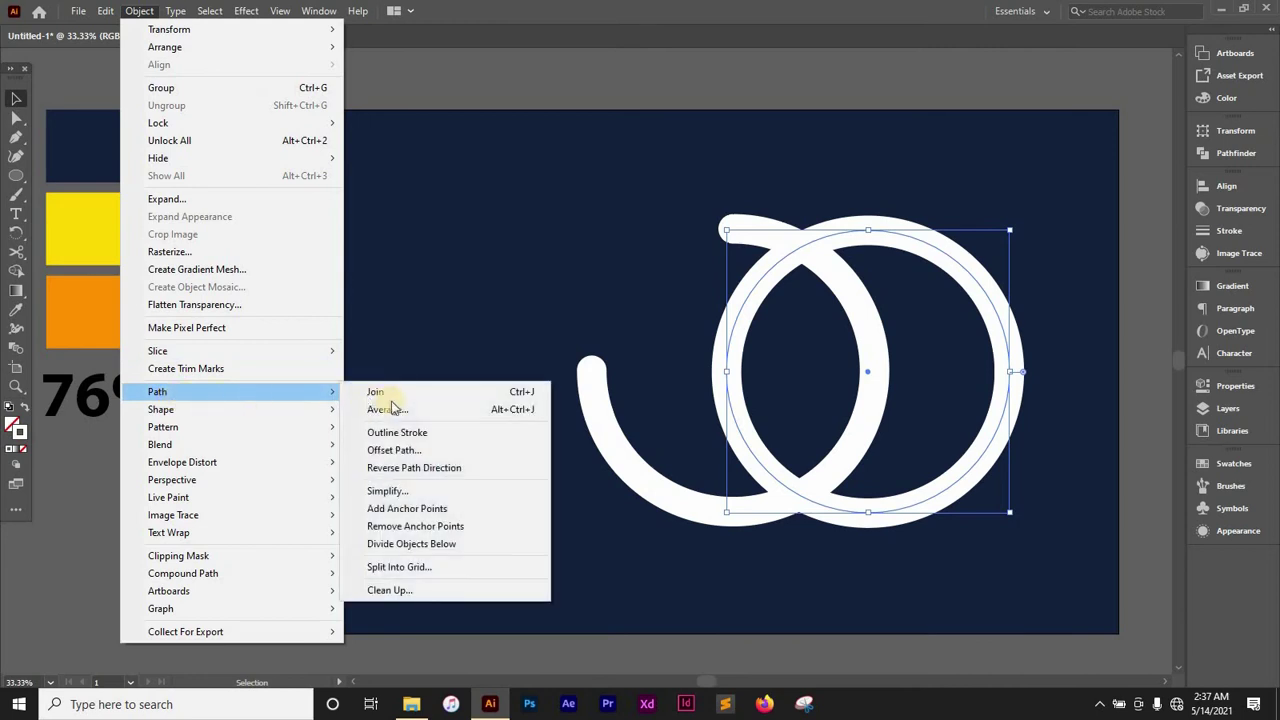
{"action": "left_click", "coordinate": [400, 435]}
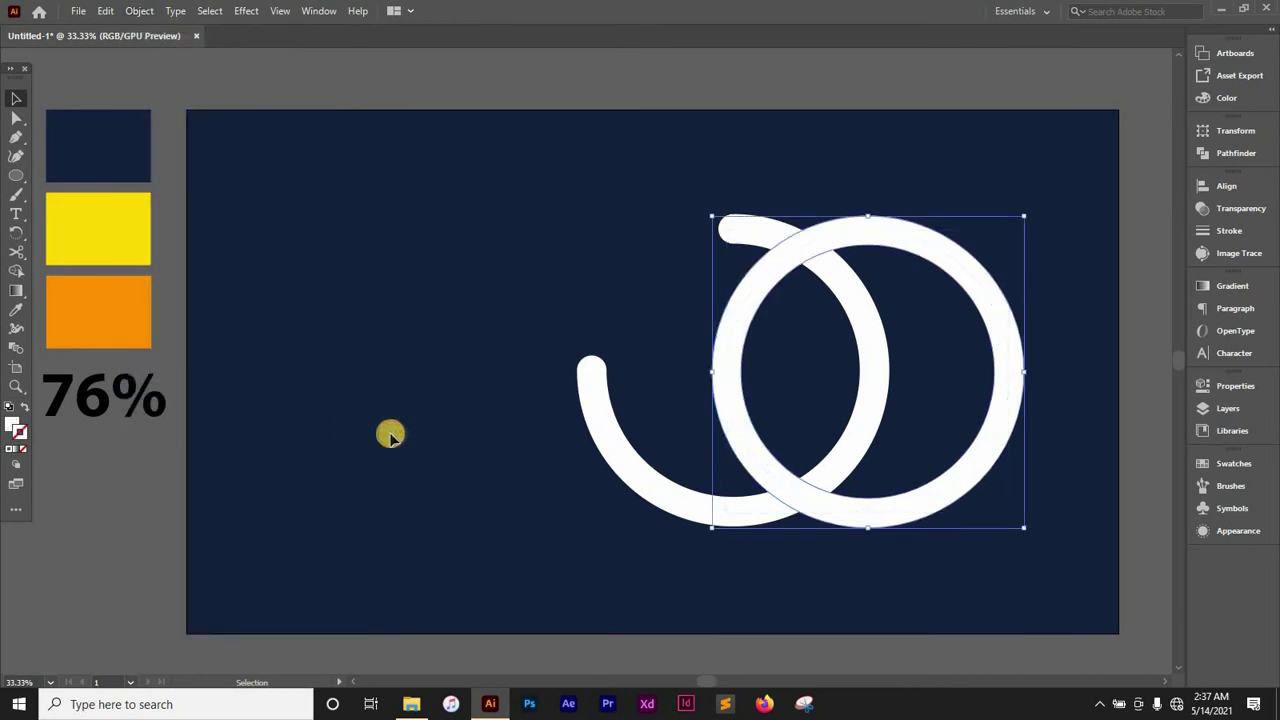
{"action": "left_click", "coordinate": [600, 427]}
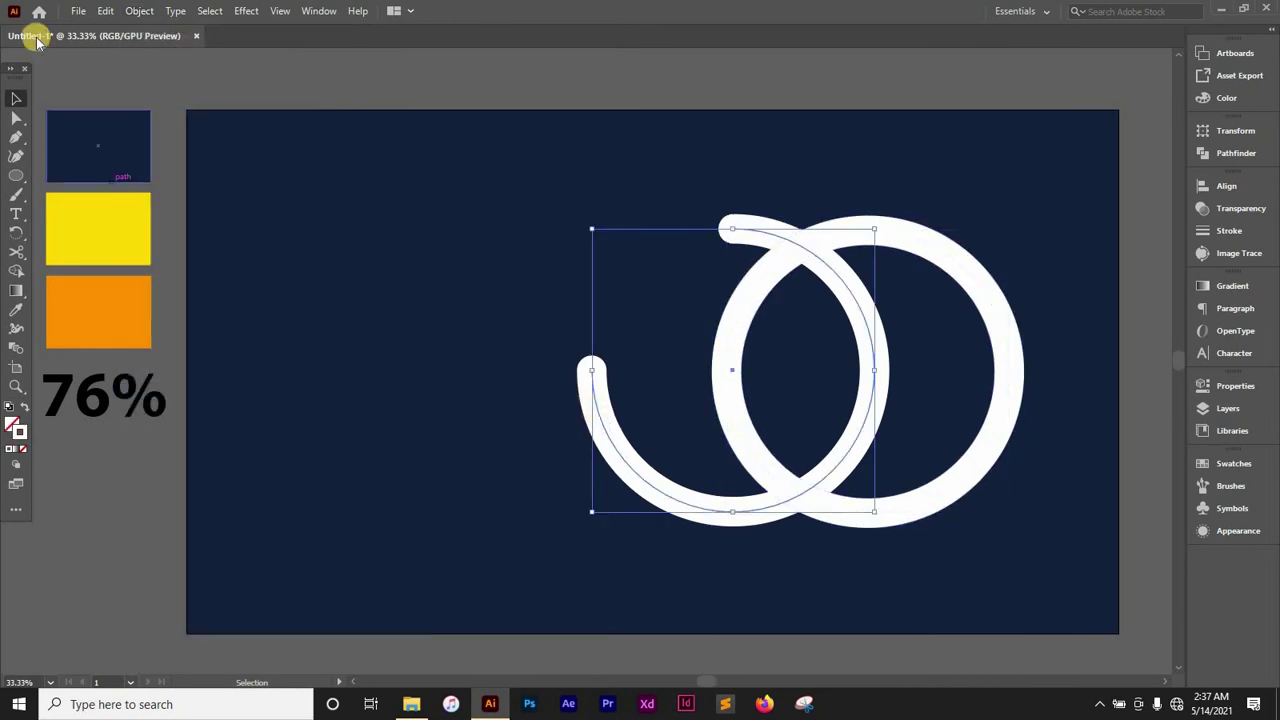
{"action": "left_click", "coordinate": [139, 11]}
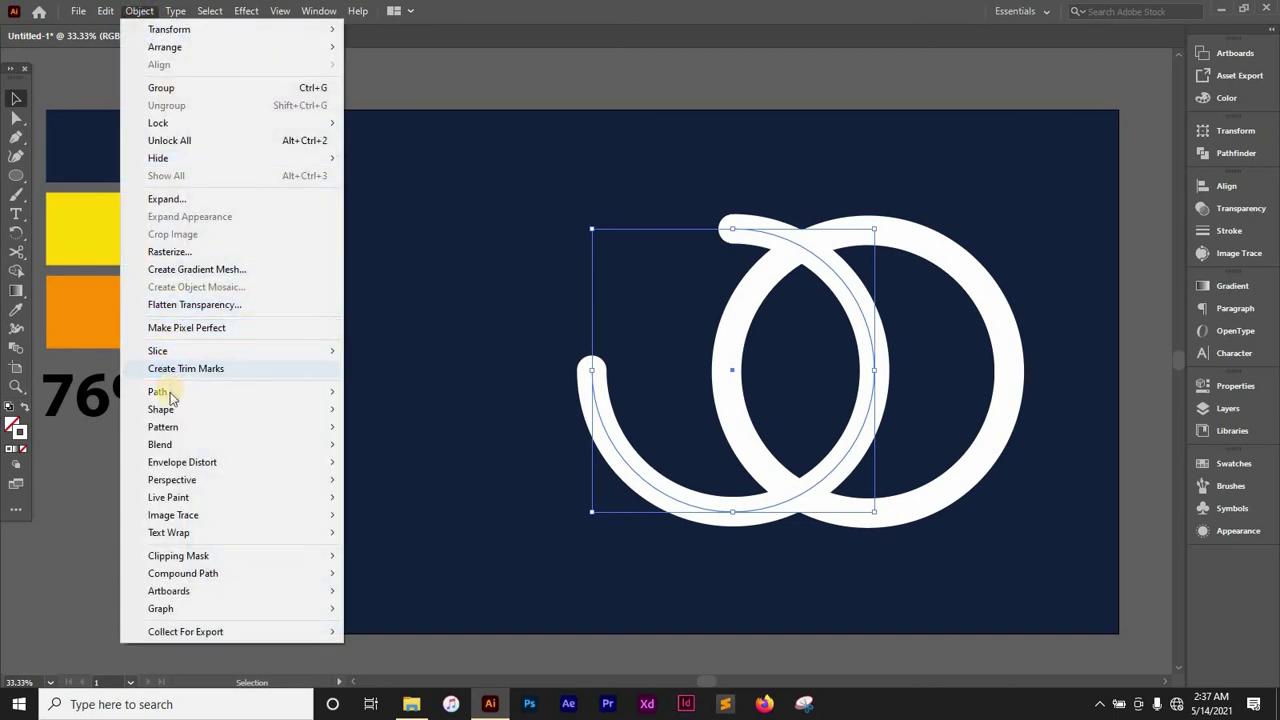
{"action": "mouse_move", "coordinate": [170, 400]}
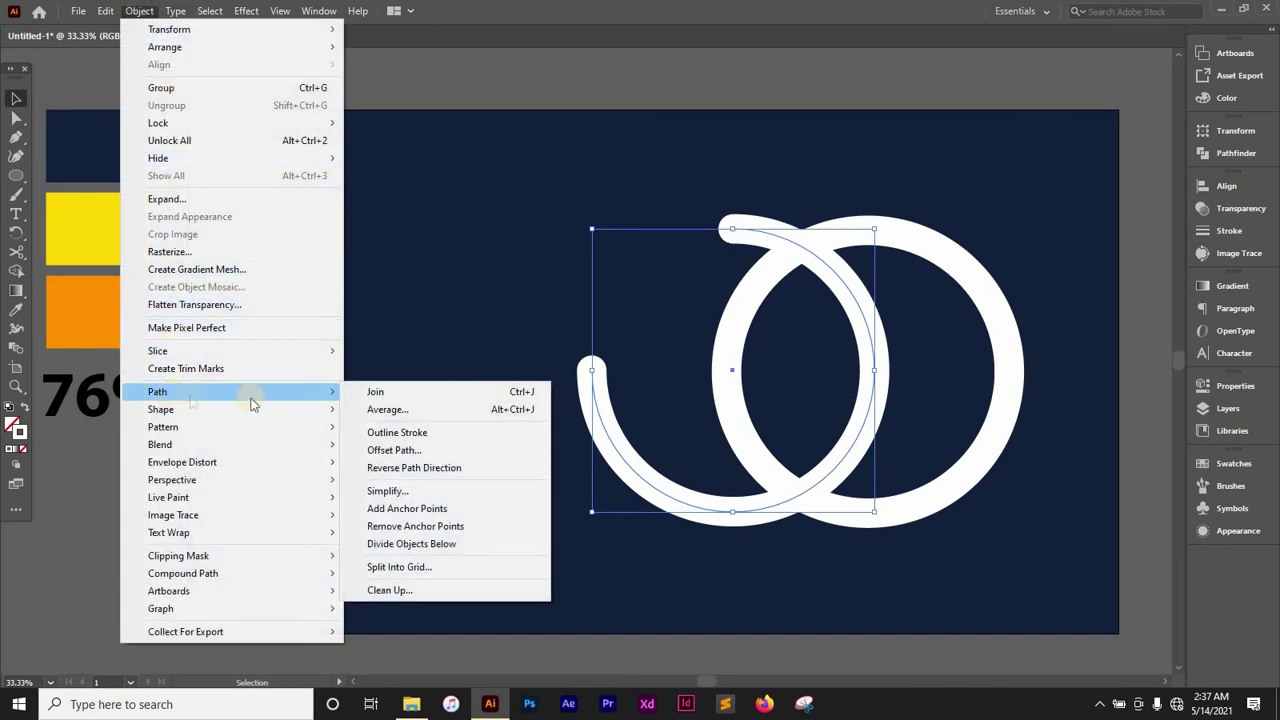
{"action": "left_click", "coordinate": [405, 433]}
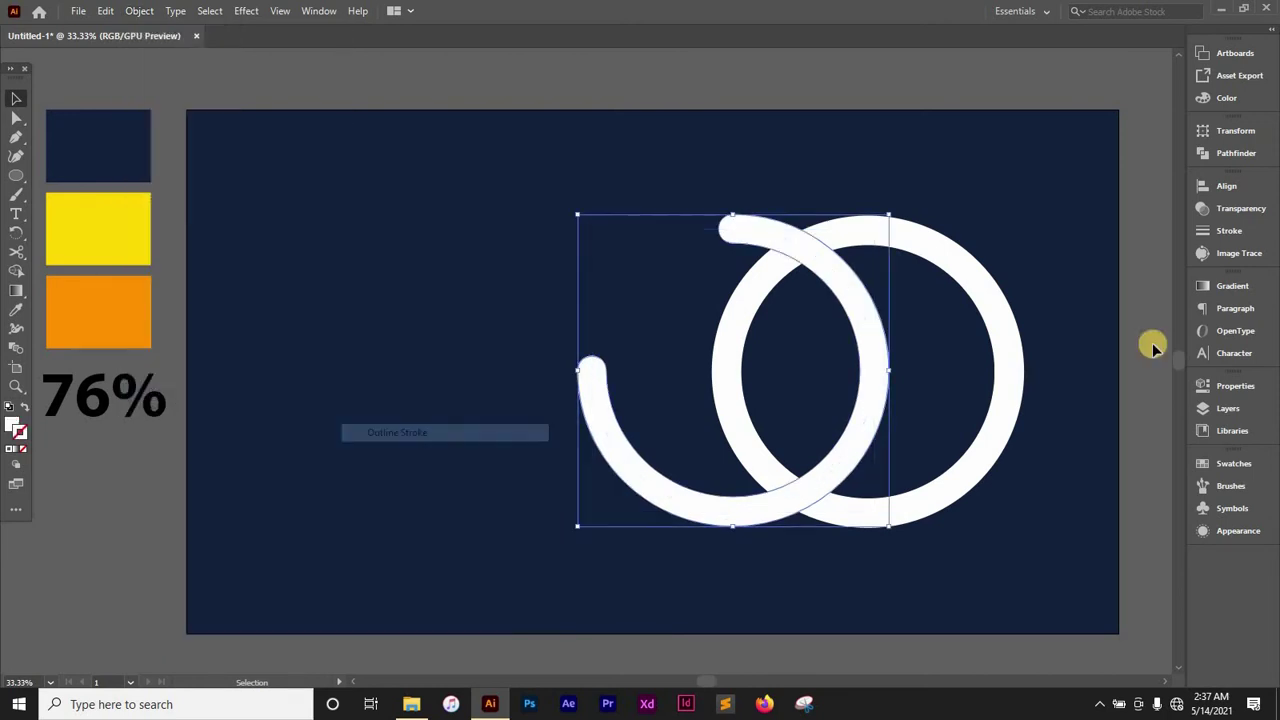
Step: Fill the right ring with the background navy using the Eyedropper
{"action": "left_click", "coordinate": [968, 290]}
{"action": "key", "text": "i"}
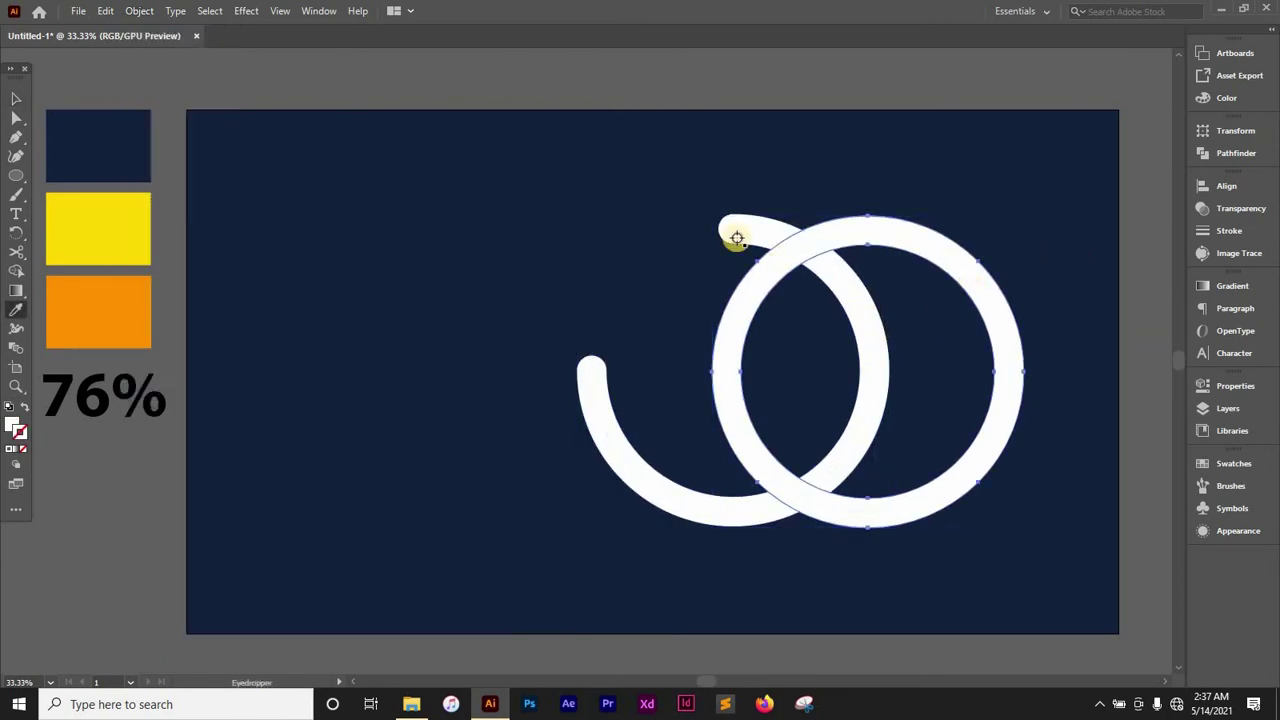
{"action": "left_click", "coordinate": [507, 206]}
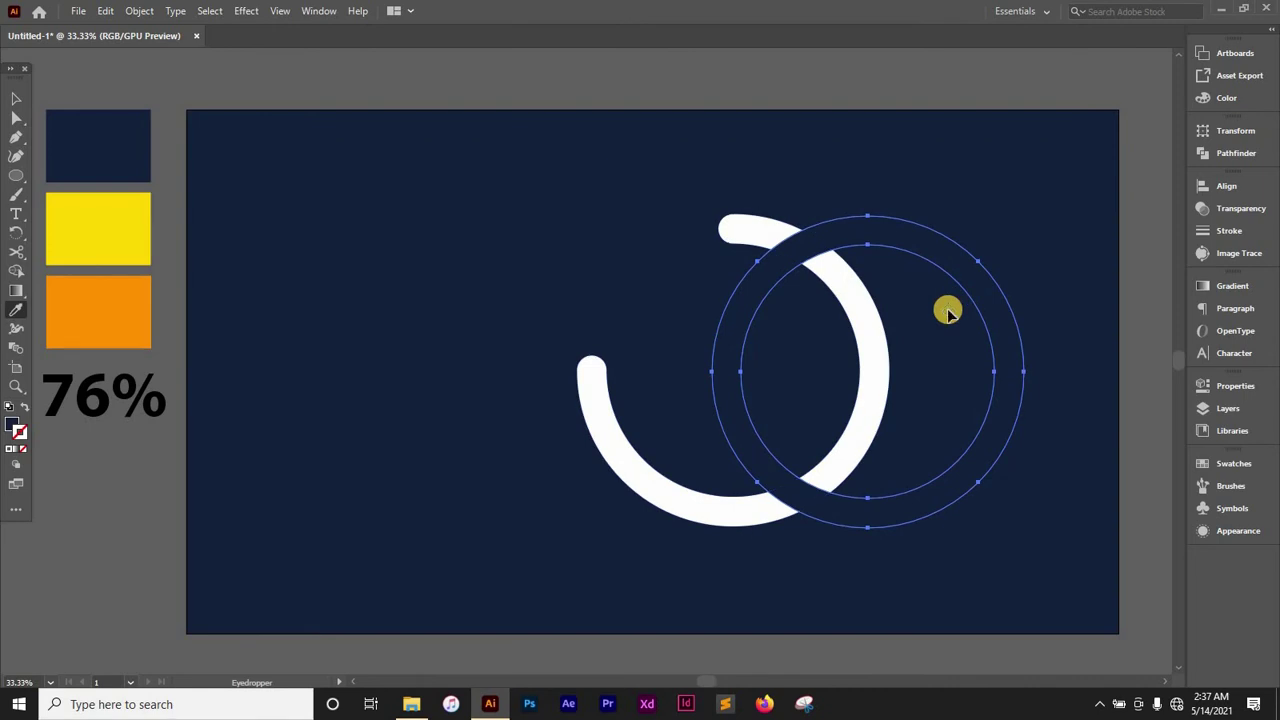
{"action": "key", "text": "v"}
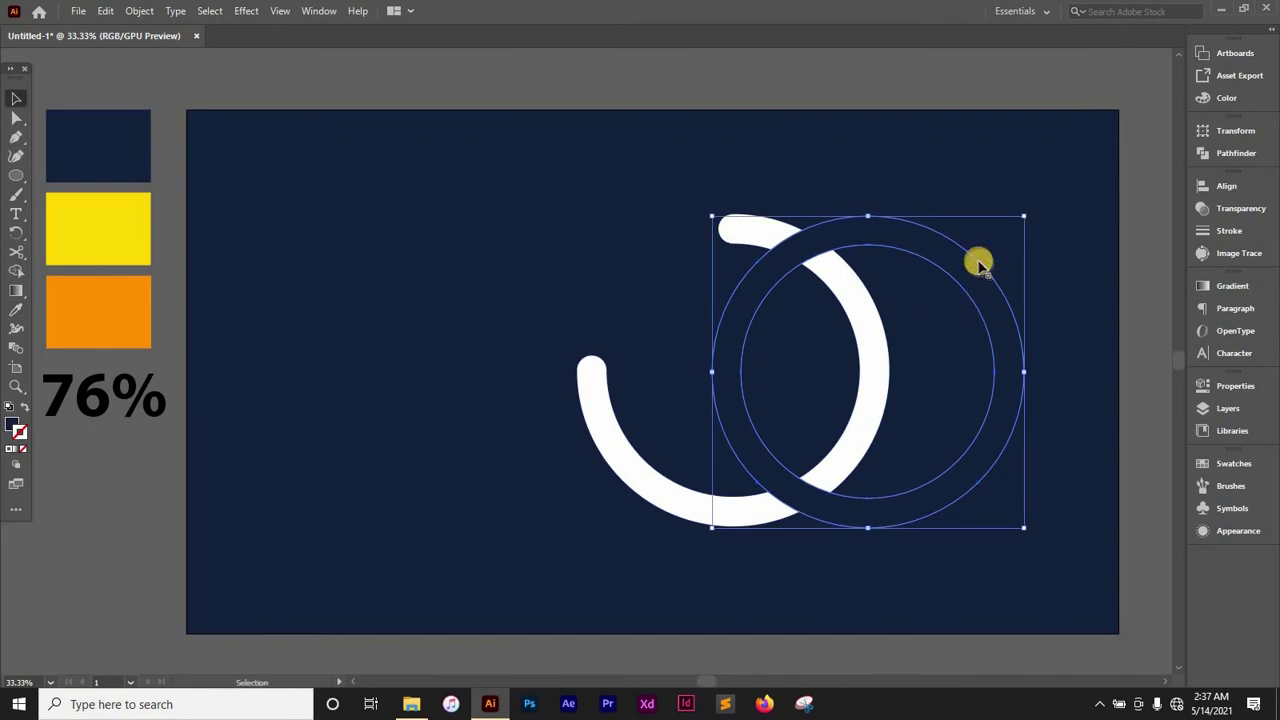
Step: Darken the ring's fill to navy #0f1b30 and slide the white arc further over it
{"action": "double_click", "coordinate": [14, 428]}
{"action": "left_click", "coordinate": [850, 372]}
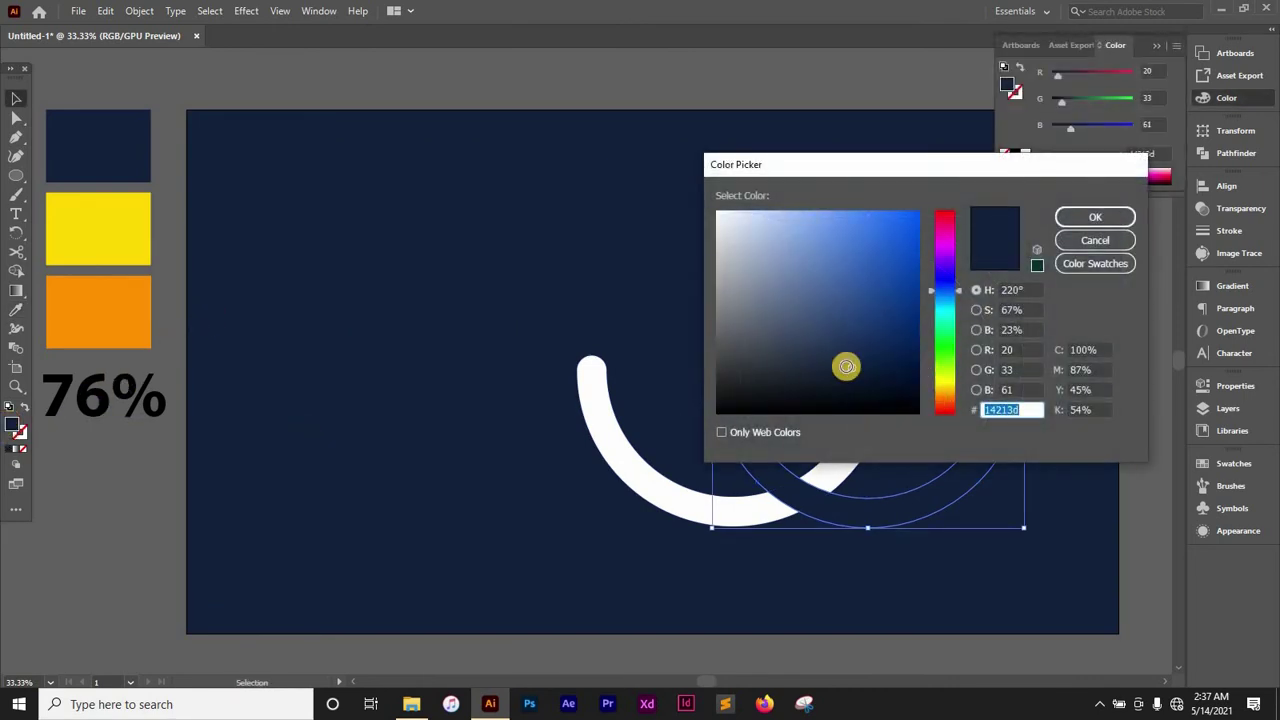
{"action": "left_click_drag", "start_coordinate": [850, 372], "coordinate": [855, 375]}
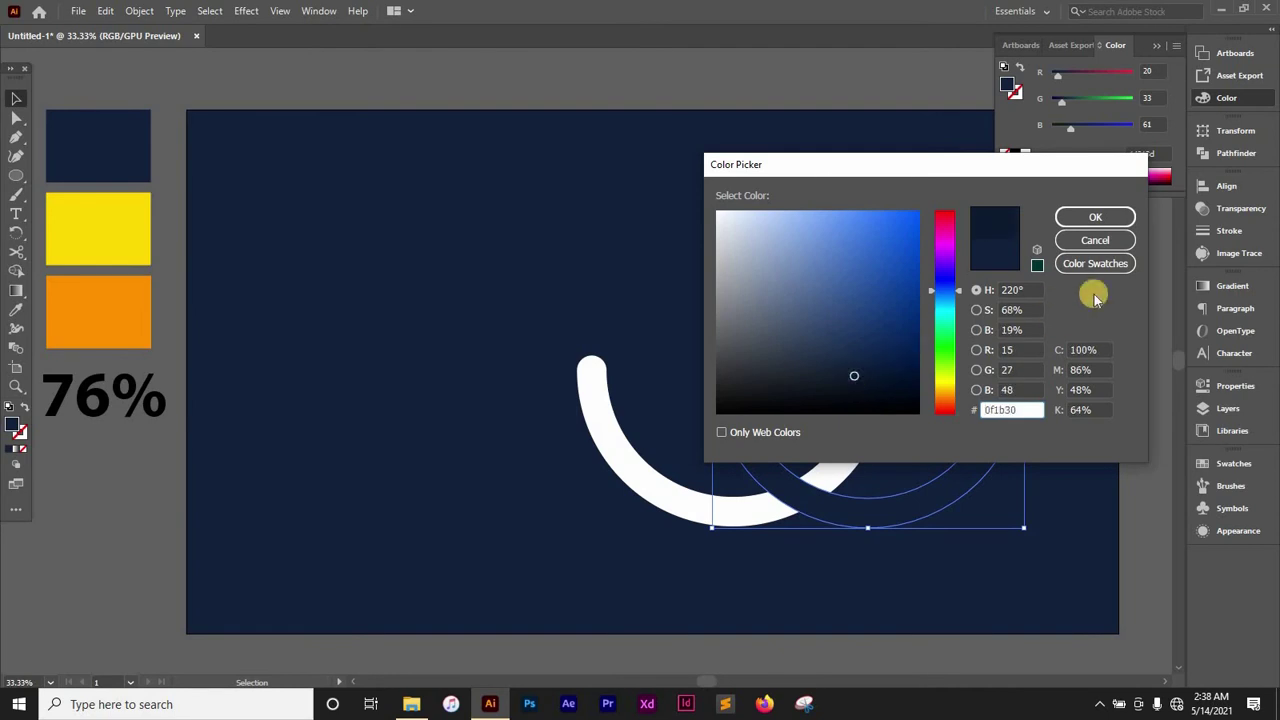
{"action": "left_click", "coordinate": [1094, 216]}
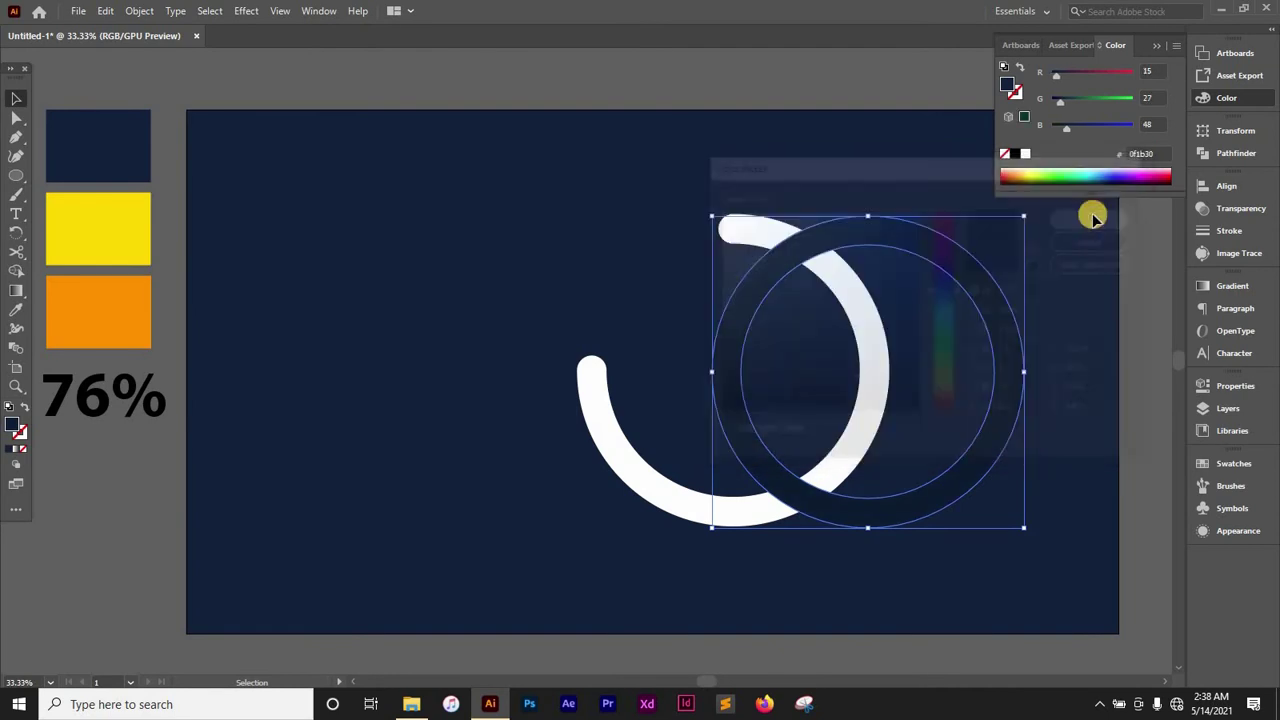
{"action": "left_click", "coordinate": [1156, 45]}
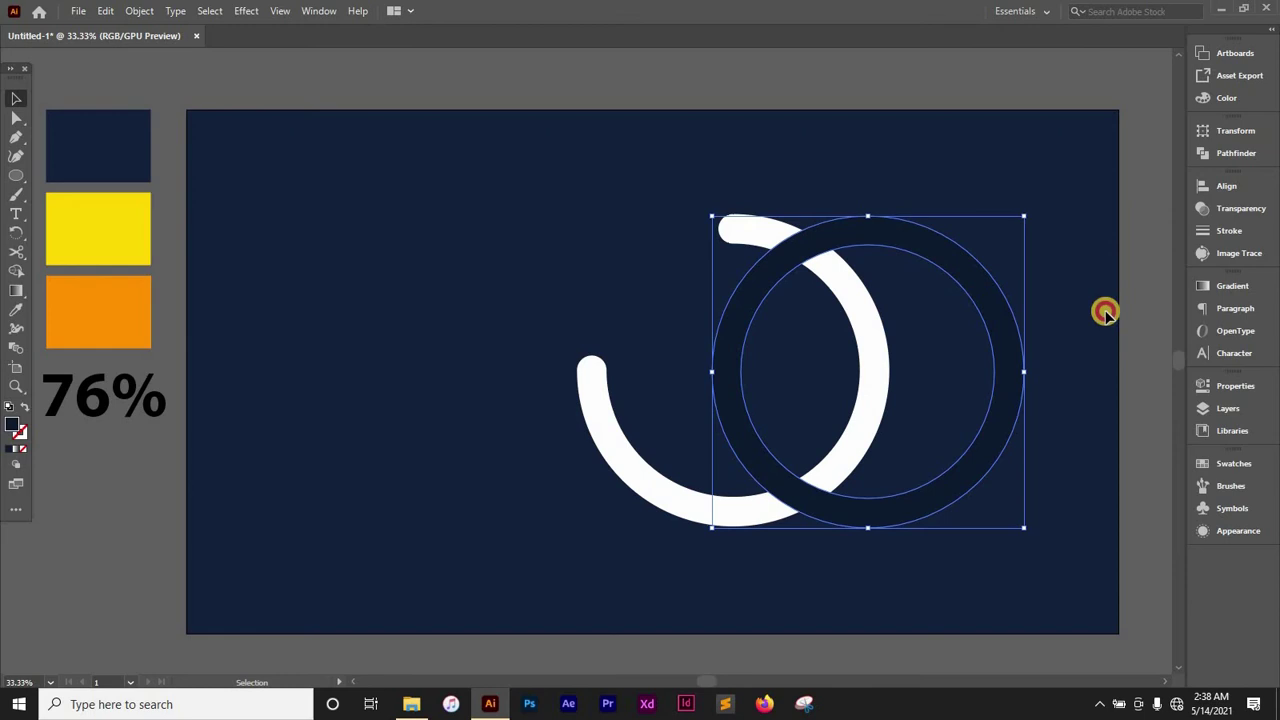
{"action": "left_click_drag", "start_coordinate": [866, 346], "coordinate": [1105, 311]}
{"action": "left_click", "coordinate": [992, 285]}
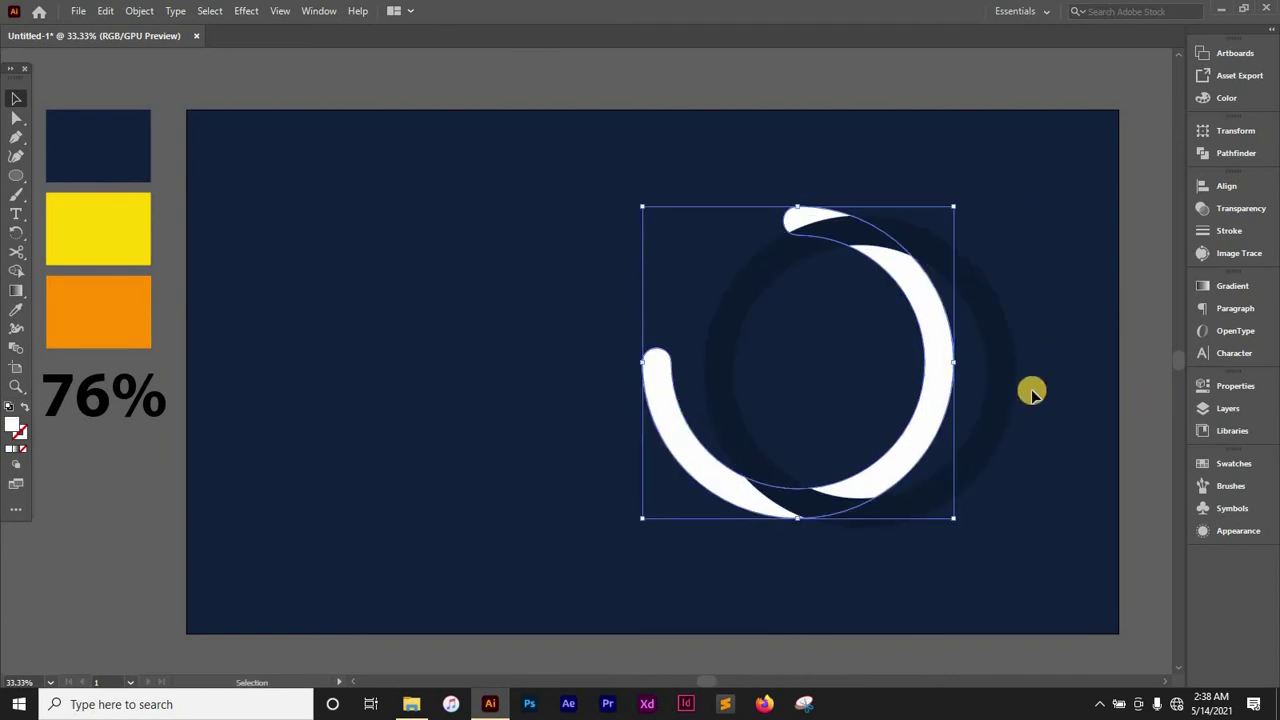
Step: Bring the white arc to the front and move it over the dark track
{"action": "right_click", "coordinate": [944, 378]}
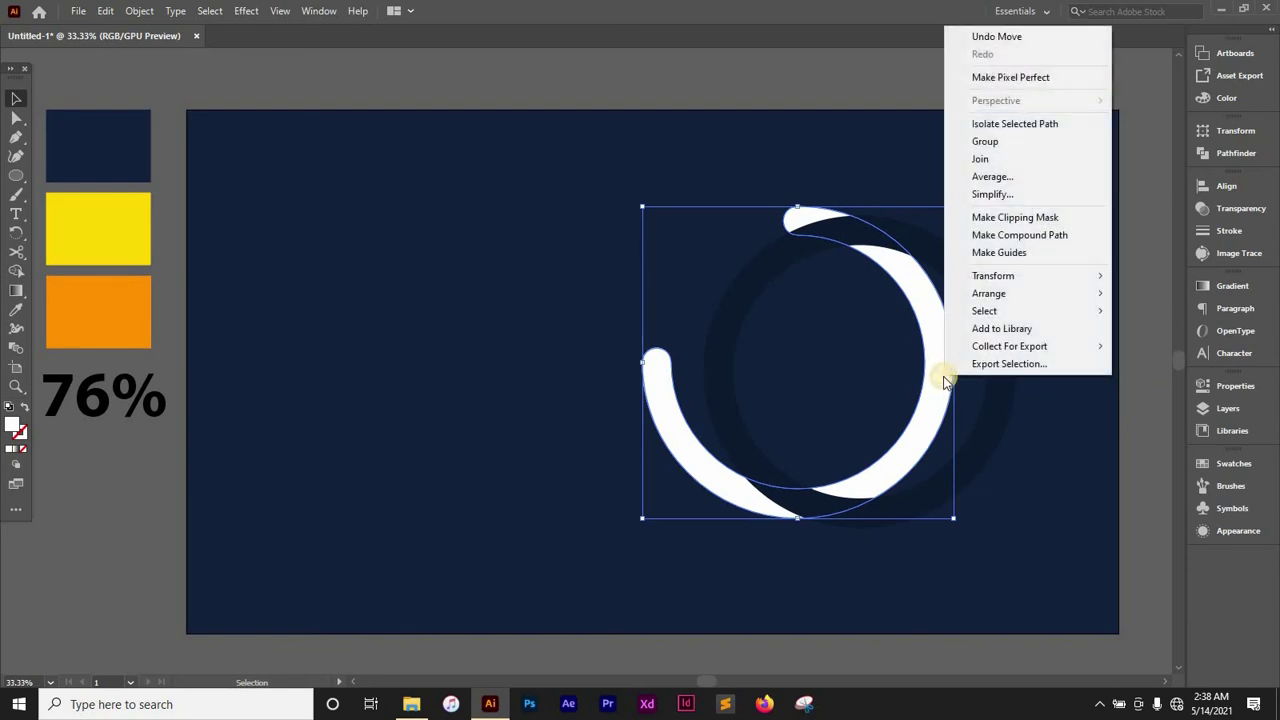
{"action": "mouse_move", "coordinate": [1033, 292]}
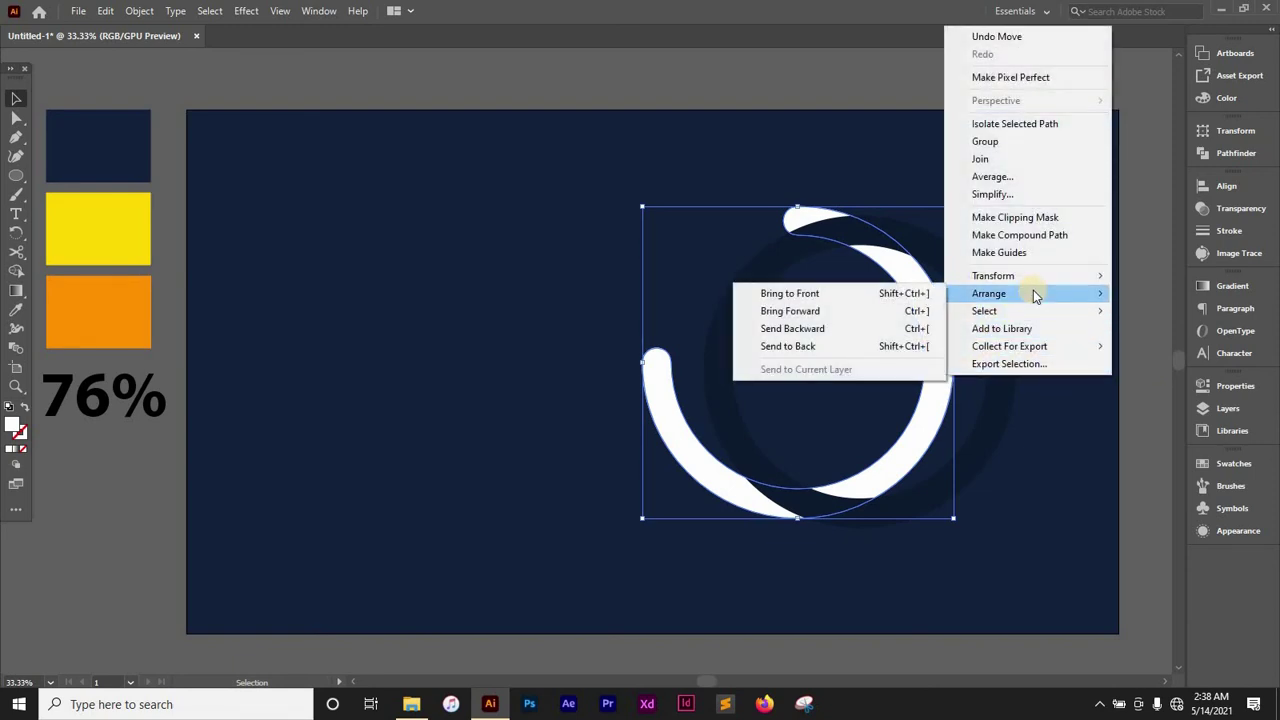
{"action": "left_click", "coordinate": [835, 296]}
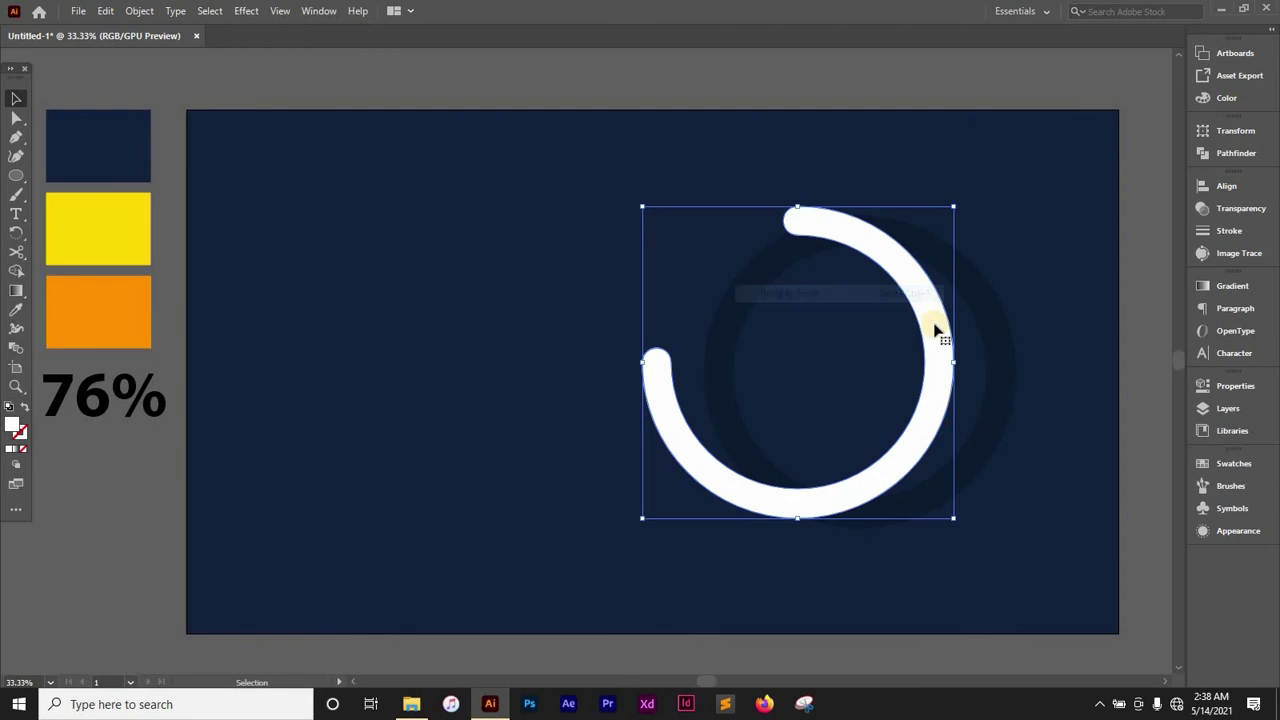
{"action": "left_click", "coordinate": [1049, 325]}
{"action": "left_click_drag", "start_coordinate": [935, 352], "coordinate": [989, 357]}
{"action": "left_click", "coordinate": [1056, 235]}
Step: Centre the arc and track on each other horizontally and vertically with the Align panel
{"action": "left_click_drag", "start_coordinate": [1056, 235], "coordinate": [651, 500]}
{"action": "left_click", "coordinate": [1219, 188]}
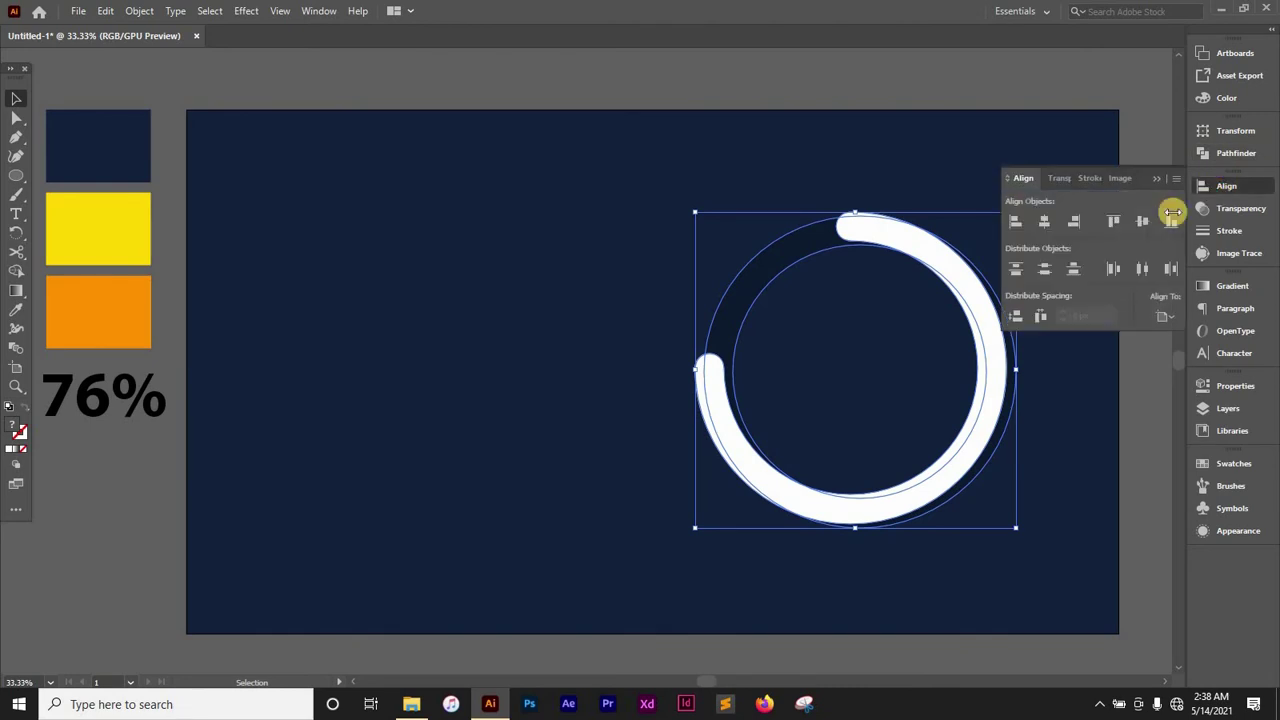
{"action": "left_click", "coordinate": [1044, 221]}
{"action": "left_click", "coordinate": [1142, 221]}
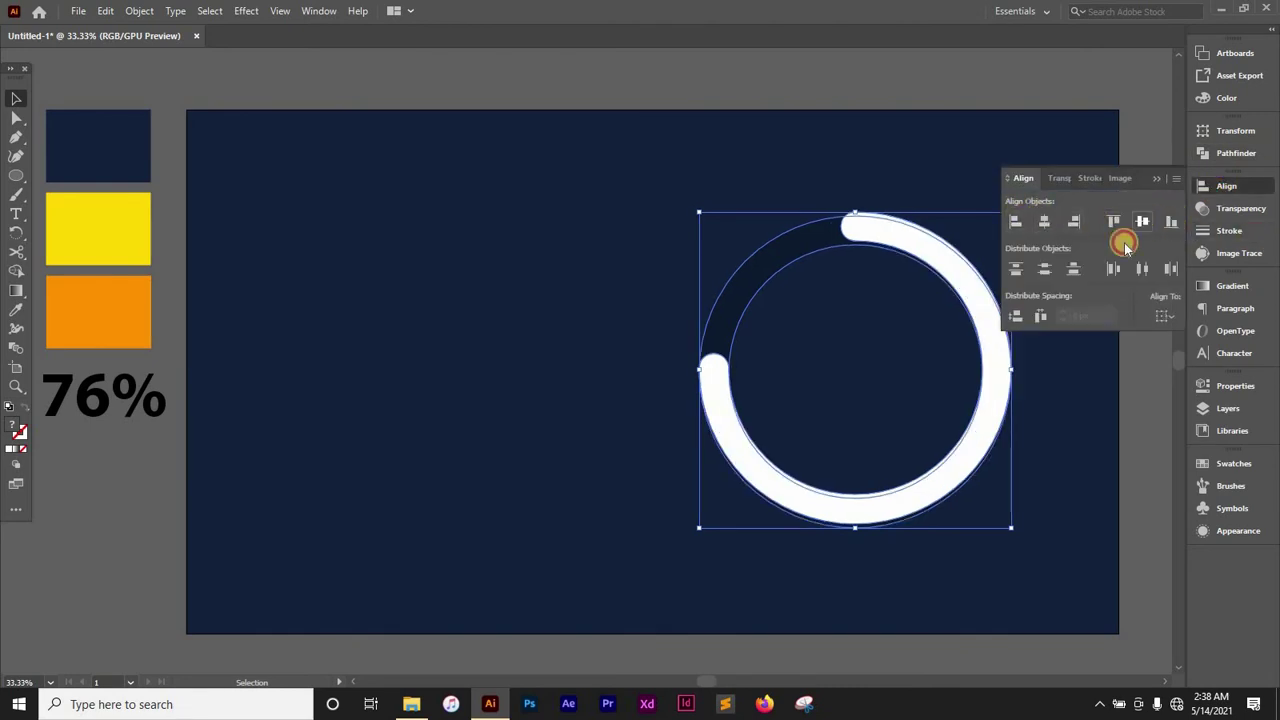
{"action": "left_click", "coordinate": [1145, 125]}
{"action": "left_click", "coordinate": [1058, 315]}
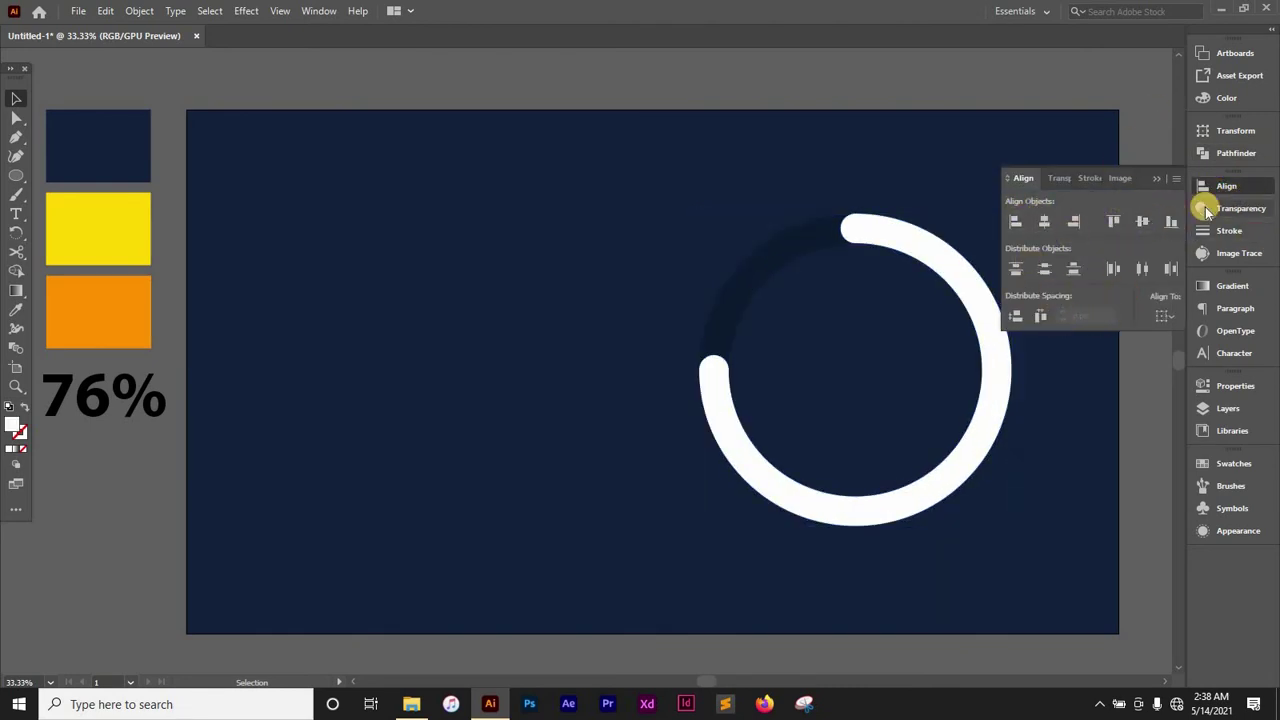
{"action": "left_click", "coordinate": [1156, 178]}
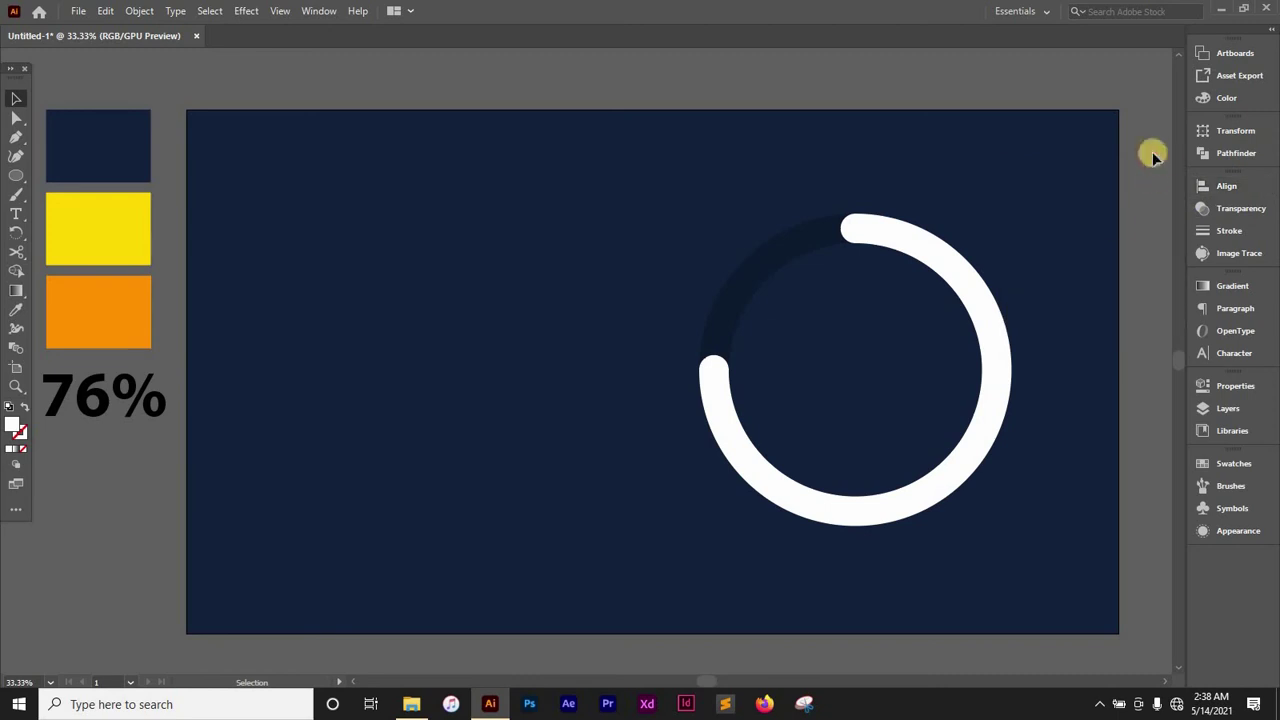
Step: Move the ring and arc together toward the artboard centre
{"action": "left_click", "coordinate": [738, 482]}
{"action": "left_click_drag", "start_coordinate": [726, 423], "coordinate": [538, 436]}
{"action": "left_click", "coordinate": [994, 320]}
{"action": "left_click", "coordinate": [768, 293]}
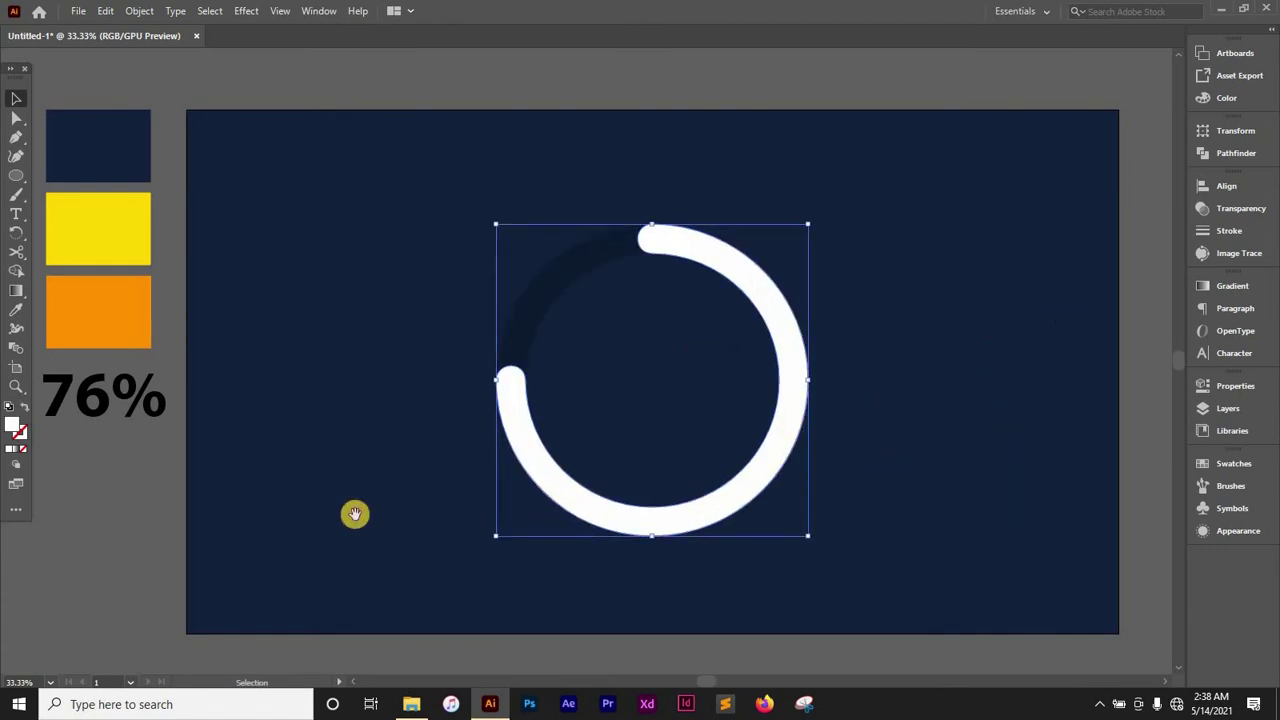
{"action": "left_click_drag", "start_coordinate": [354, 514], "coordinate": [527, 482]}
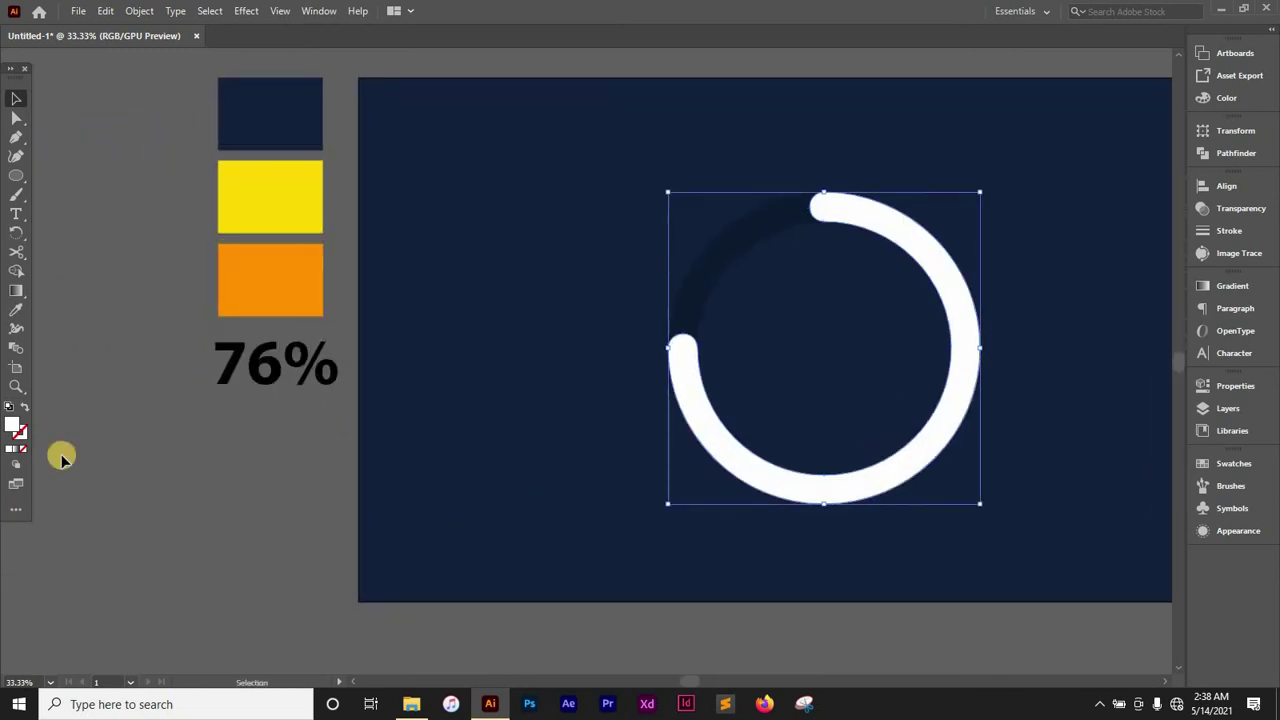
{"action": "left_click", "coordinate": [1020, 229]}
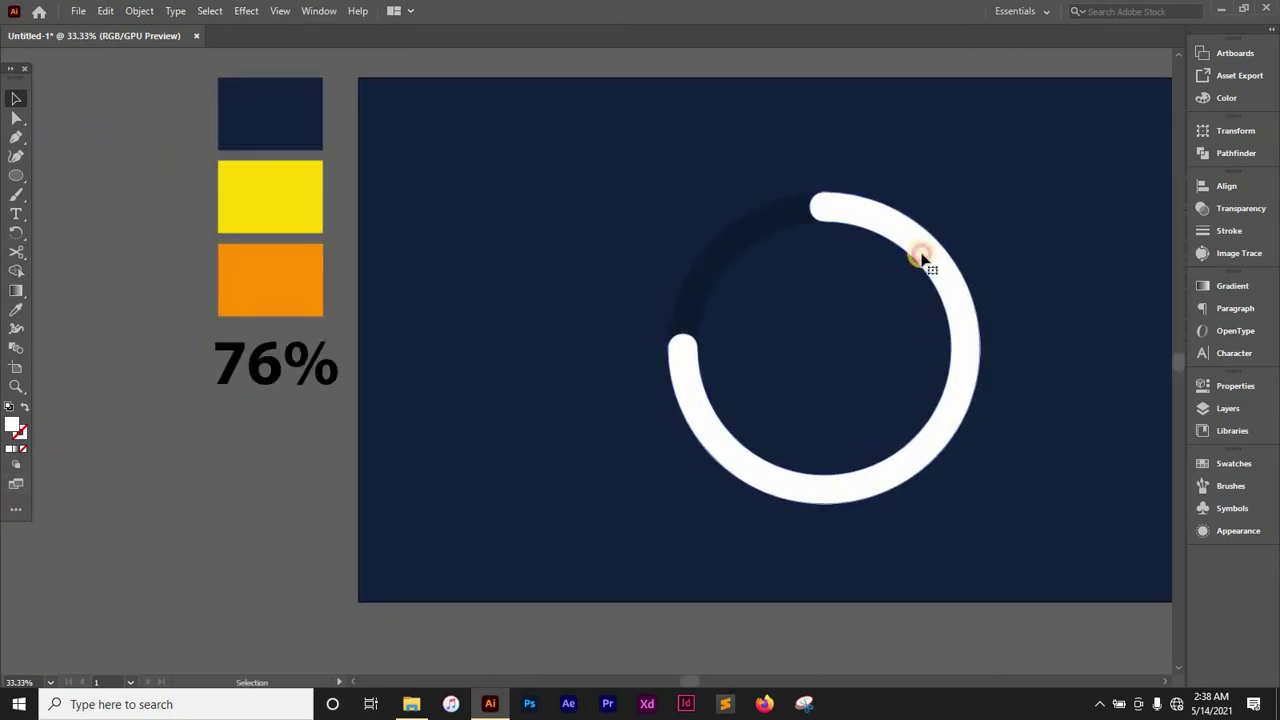
Step: Give the white arc a gradient fill running from the yellow swatch to the orange swatch
{"action": "left_click", "coordinate": [920, 257]}
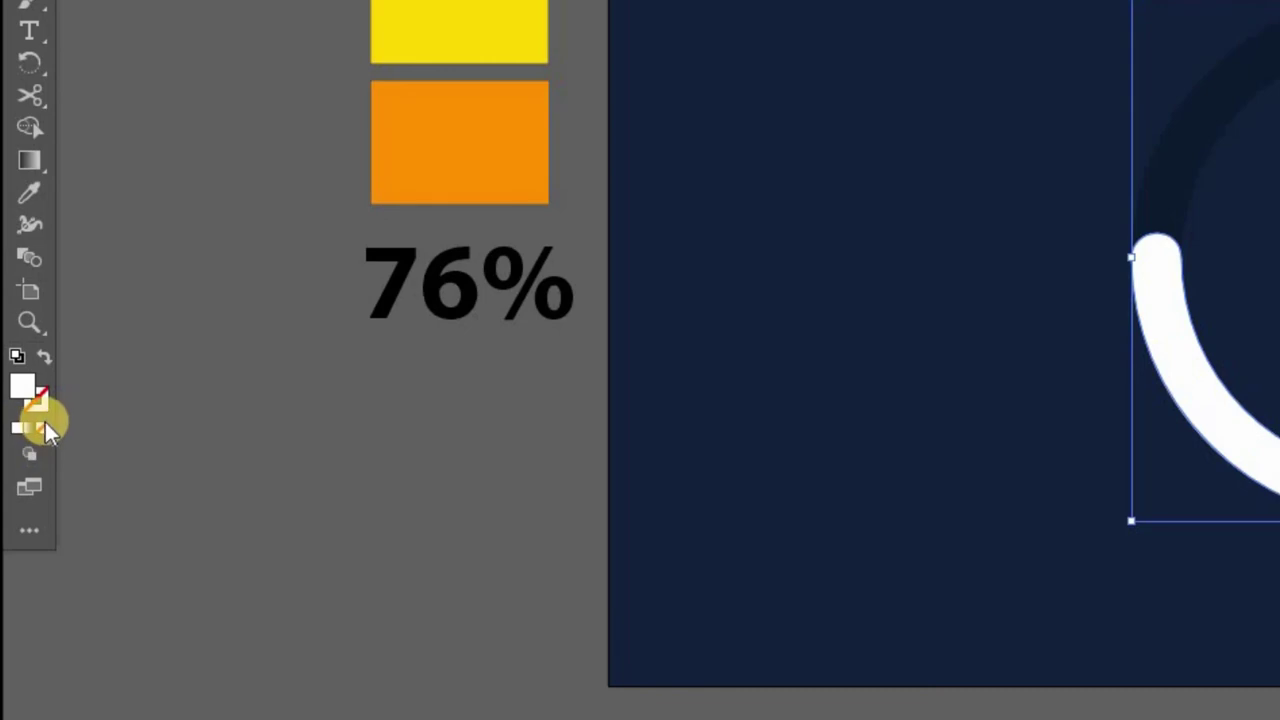
{"action": "left_click", "coordinate": [29, 428]}
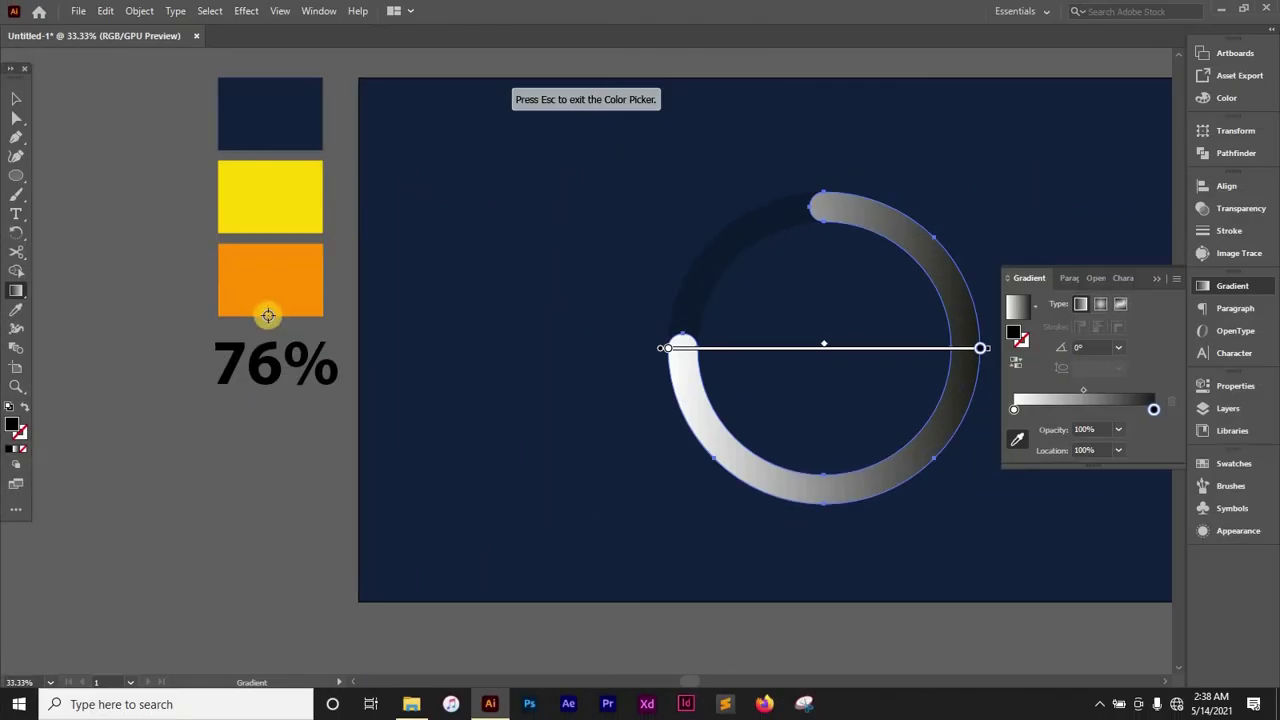
{"action": "left_click", "coordinate": [274, 274]}
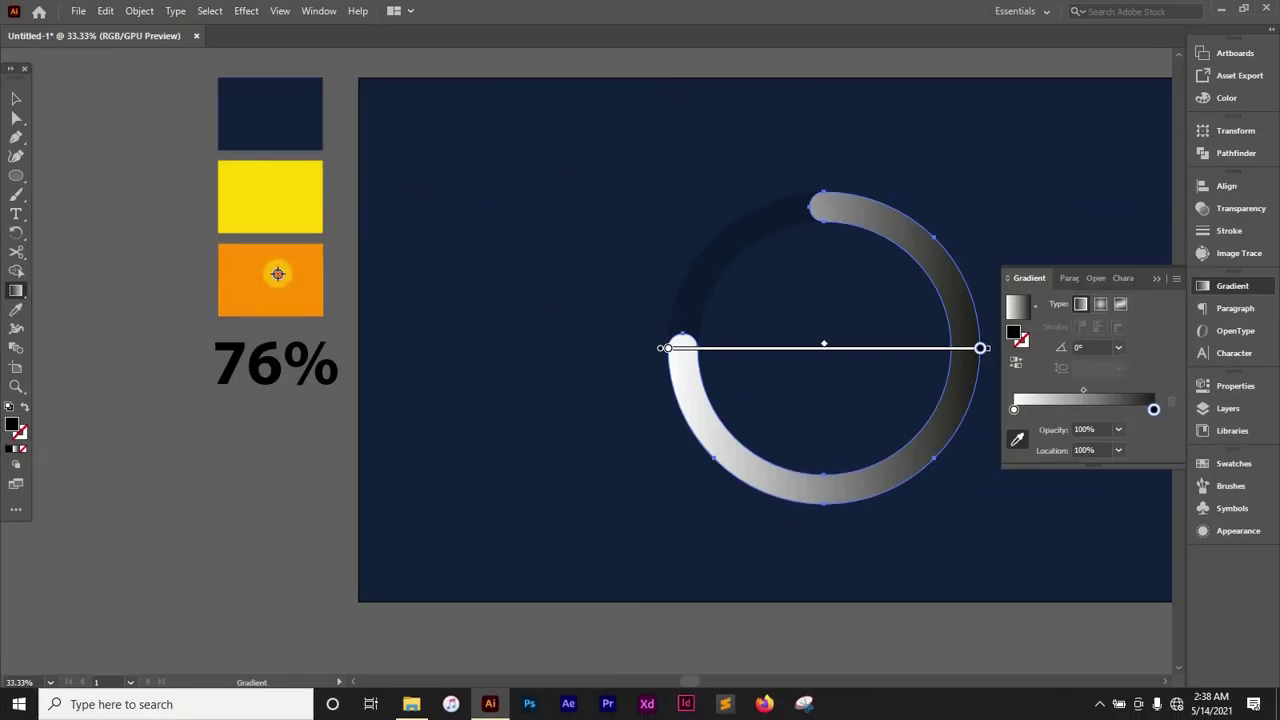
{"action": "left_click", "coordinate": [1015, 410]}
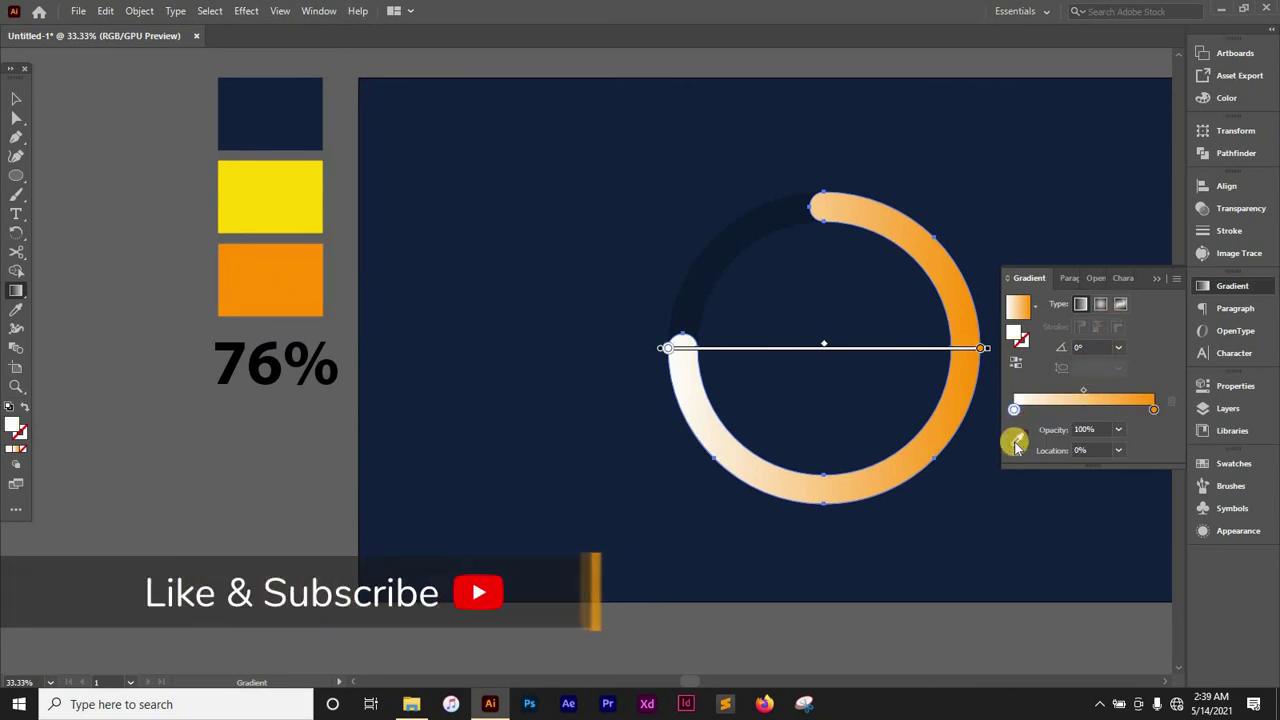
{"action": "left_click", "coordinate": [285, 199]}
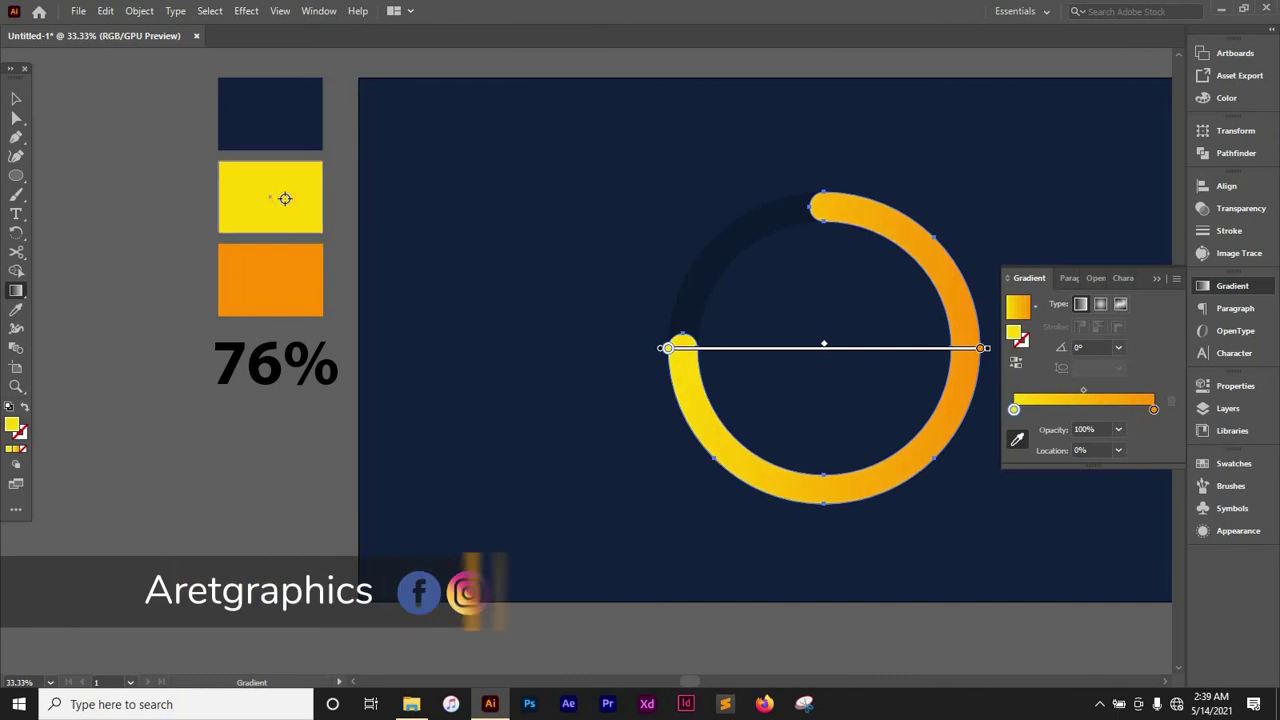
Step: Set the gradient angle to -140° and slide the yellow stop to about 35.75%
{"action": "left_click", "coordinate": [1117, 347]}
{"action": "left_click", "coordinate": [1088, 346]}
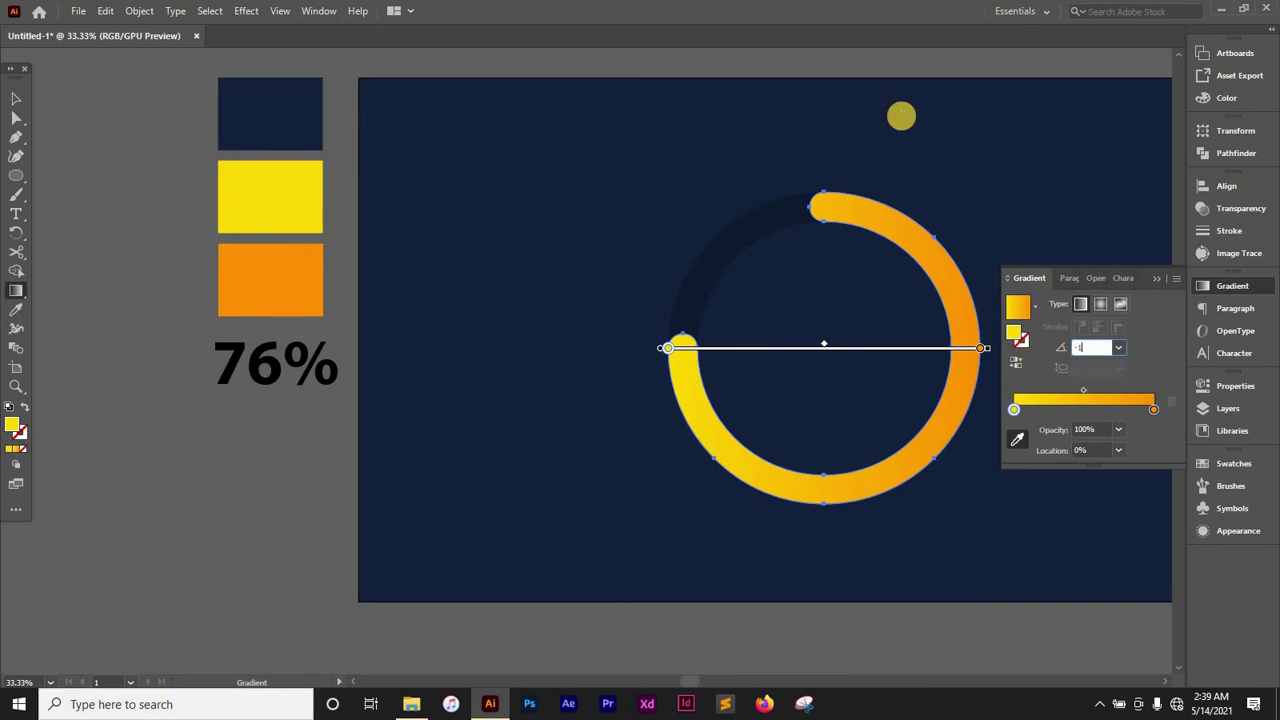
{"action": "key", "text": "Return"}
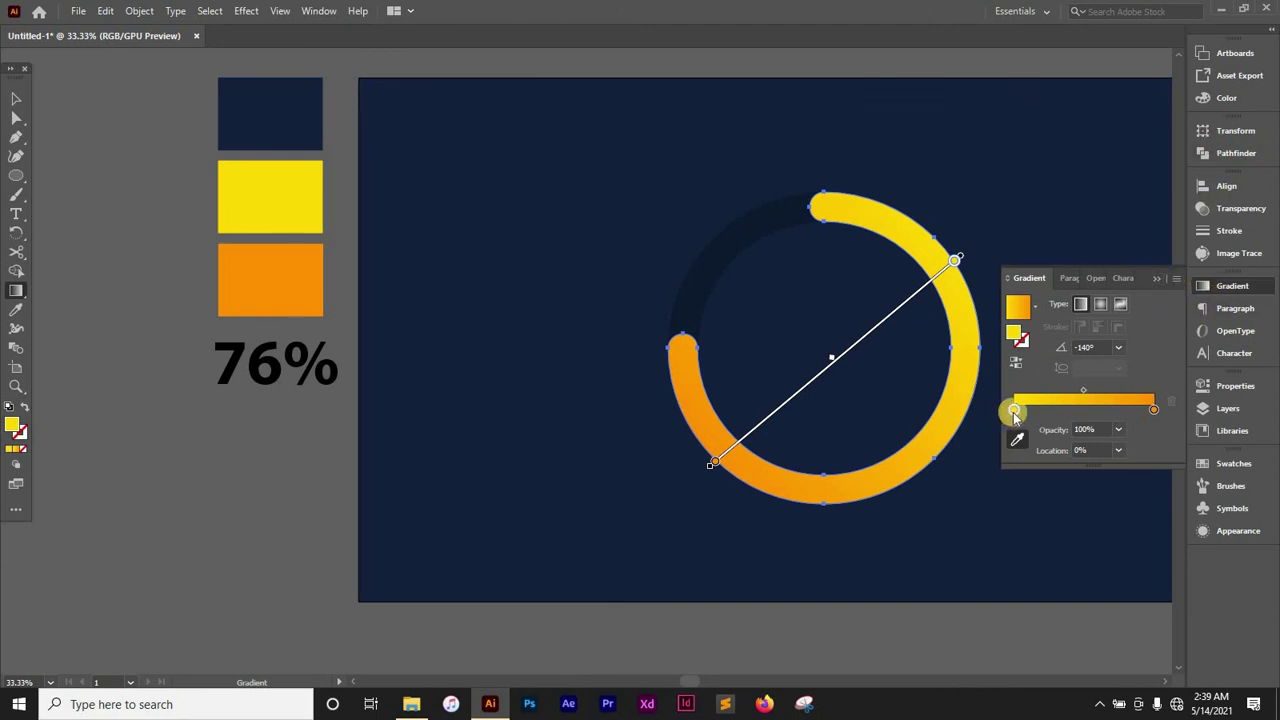
{"action": "left_click_drag", "start_coordinate": [1016, 413], "coordinate": [1050, 415]}
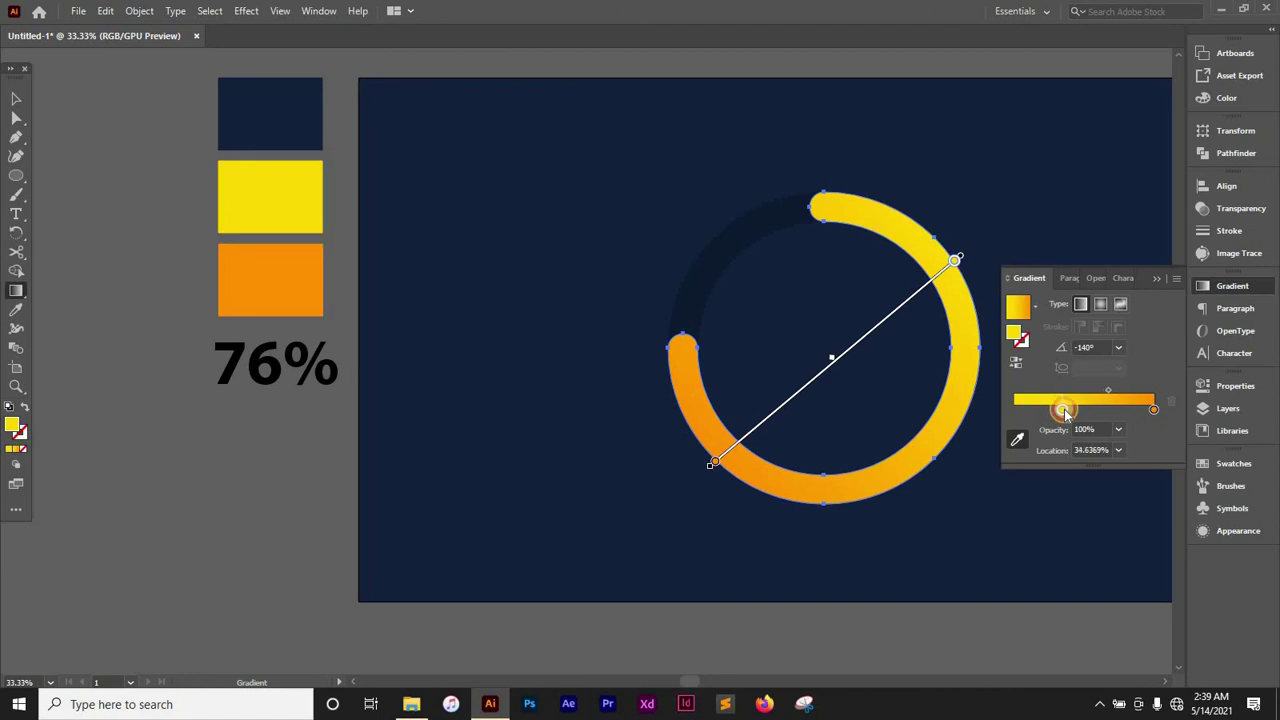
{"action": "left_click", "coordinate": [1153, 289]}
Step: Enlarge the 76% text and change its fill to white (ffffff)
{"action": "key", "text": "v"}
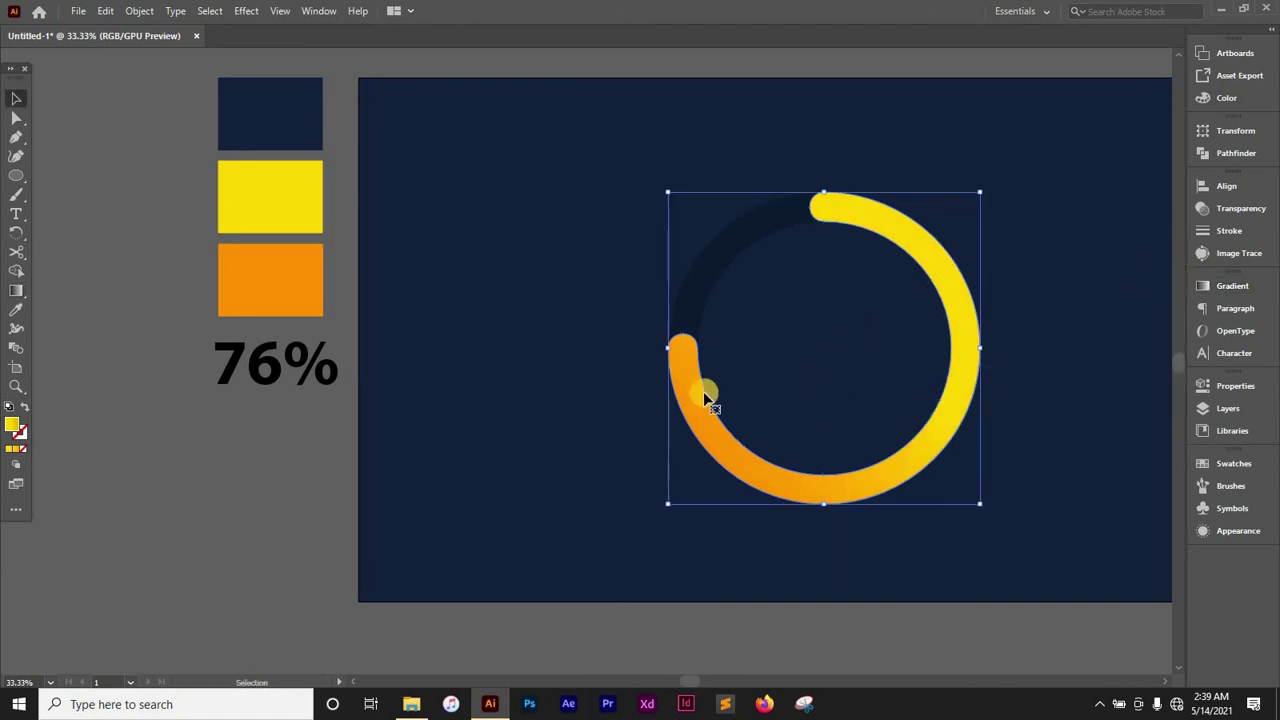
{"action": "left_click", "coordinate": [275, 430]}
{"action": "left_click", "coordinate": [262, 367]}
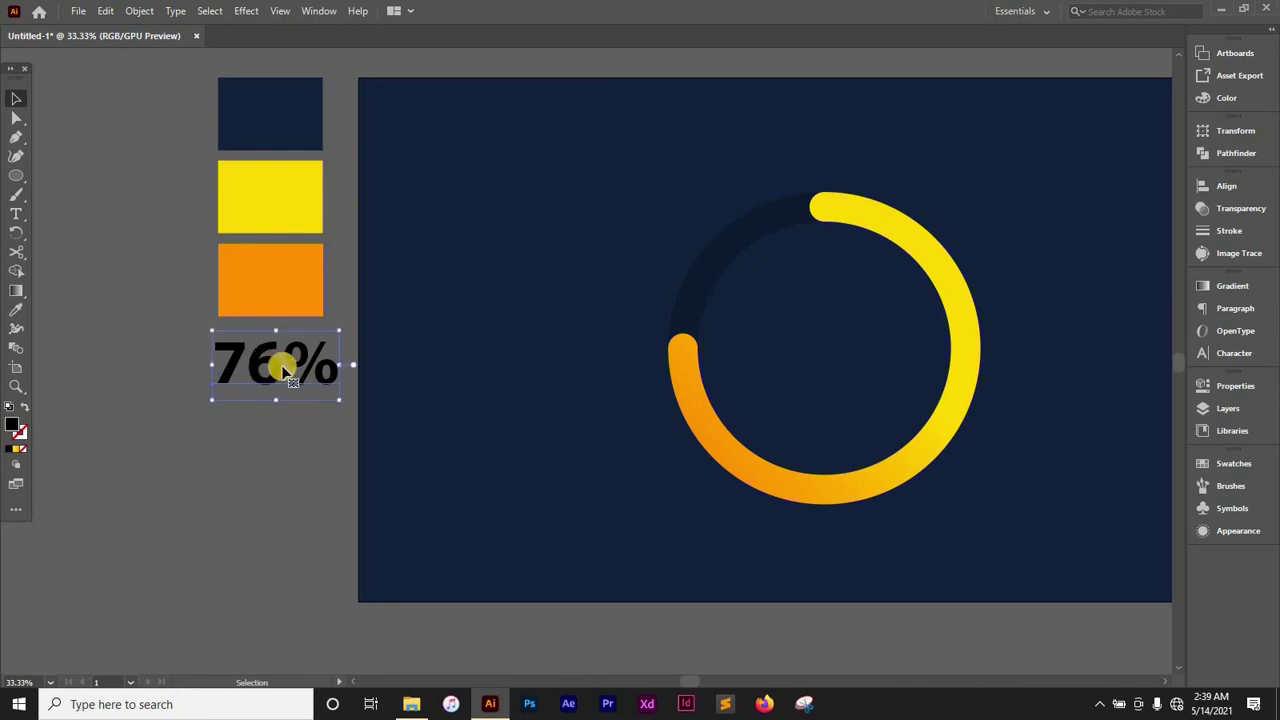
{"action": "left_click_drag", "start_coordinate": [267, 376], "coordinate": [262, 452]}
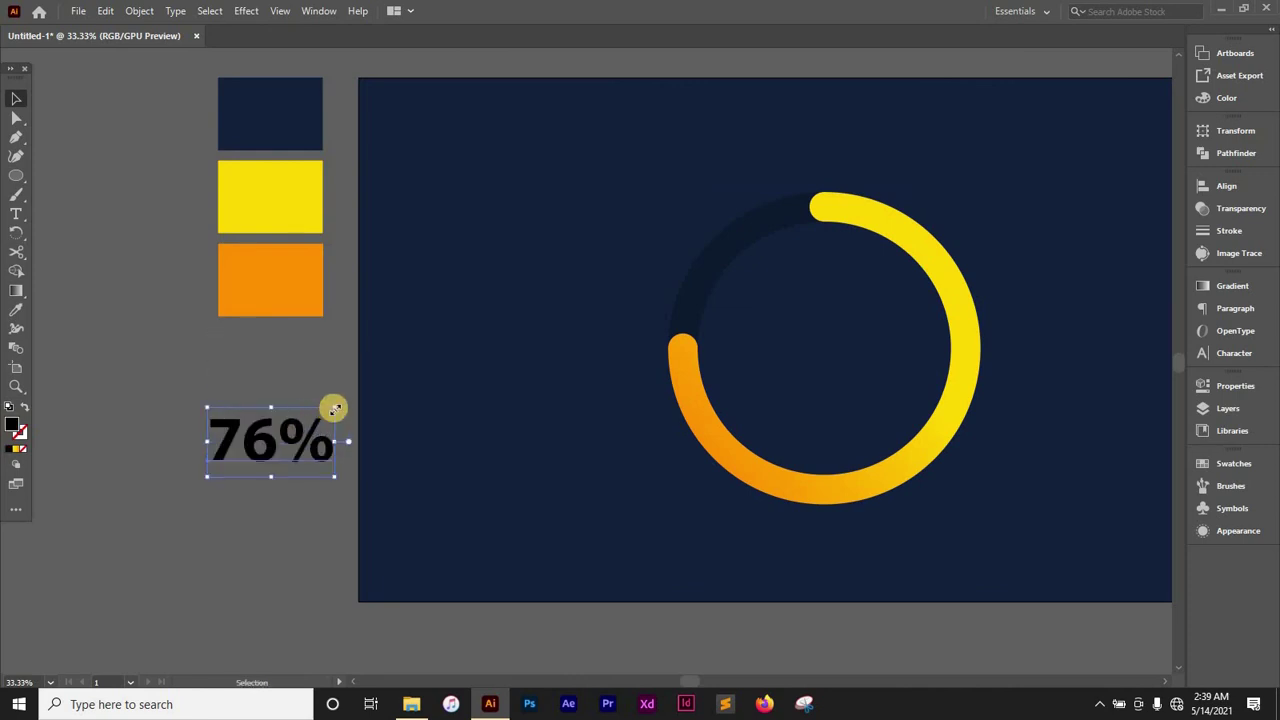
{"action": "left_click_drag", "start_coordinate": [334, 407], "coordinate": [520, 354]}
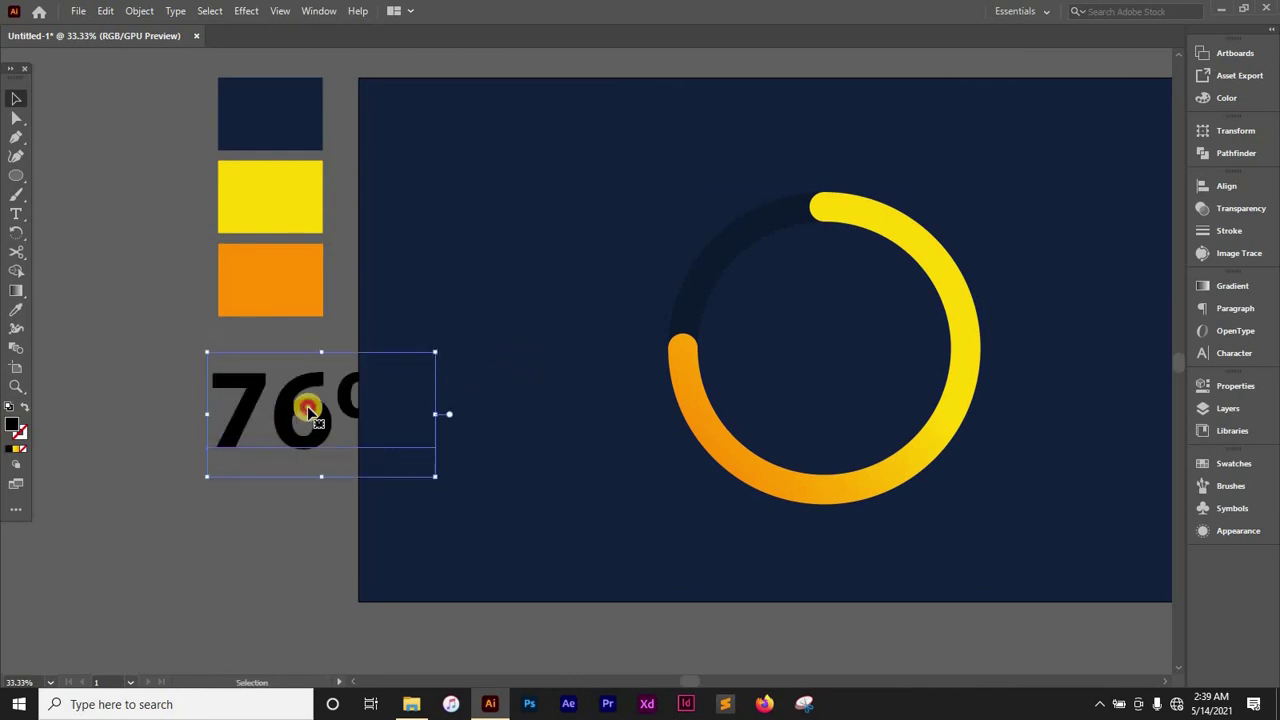
{"action": "double_click", "coordinate": [14, 425]}
{"action": "left_click_drag", "start_coordinate": [734, 280], "coordinate": [717, 211]}
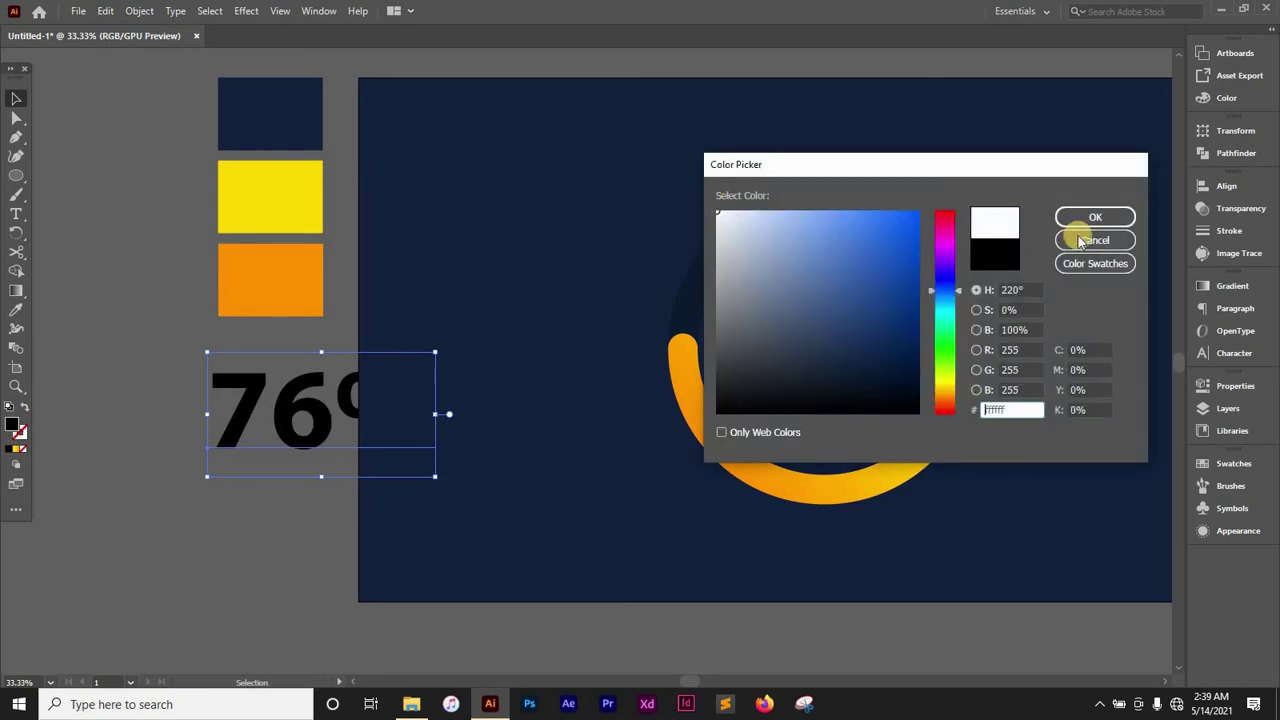
{"action": "left_click", "coordinate": [1090, 215]}
Step: Move the 76% label into the ring, scale it down and centre it
{"action": "left_click", "coordinate": [223, 494]}
{"action": "left_click", "coordinate": [277, 422]}
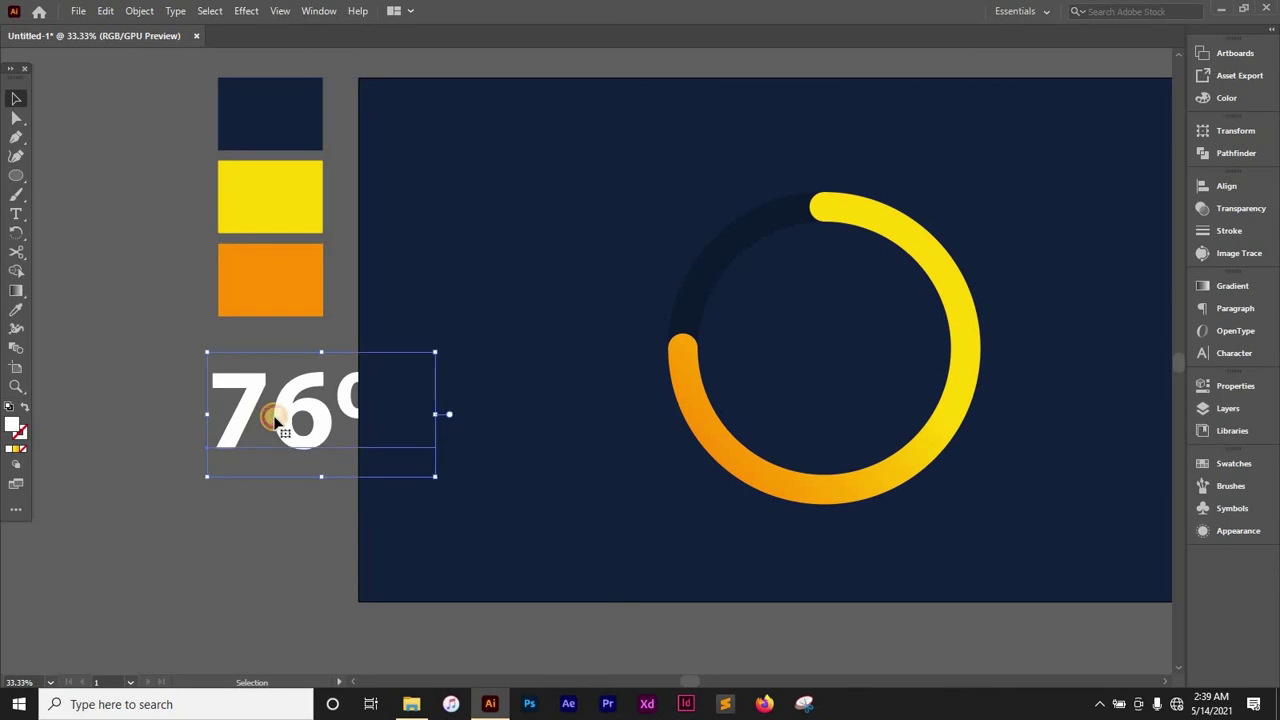
{"action": "key", "text": "a"}
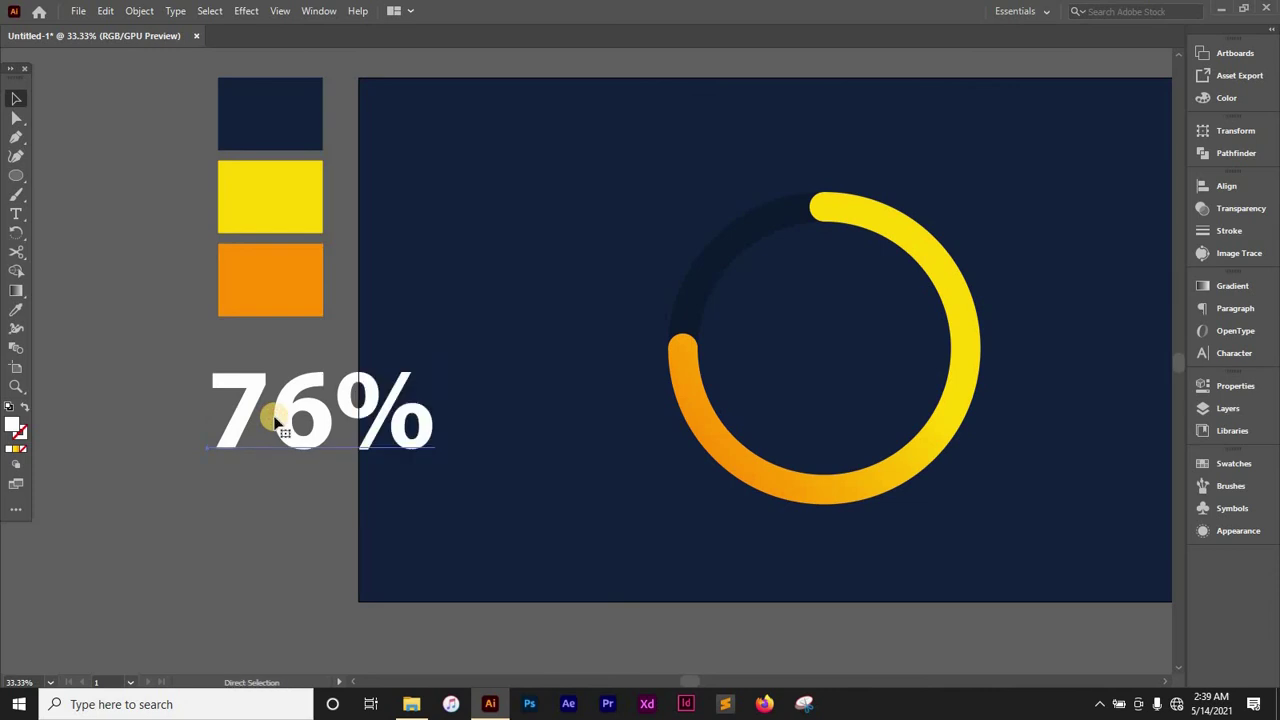
{"action": "key", "text": "v"}
{"action": "left_click_drag", "start_coordinate": [285, 418], "coordinate": [792, 352]}
{"action": "left_click_drag", "start_coordinate": [946, 289], "coordinate": [882, 300]}
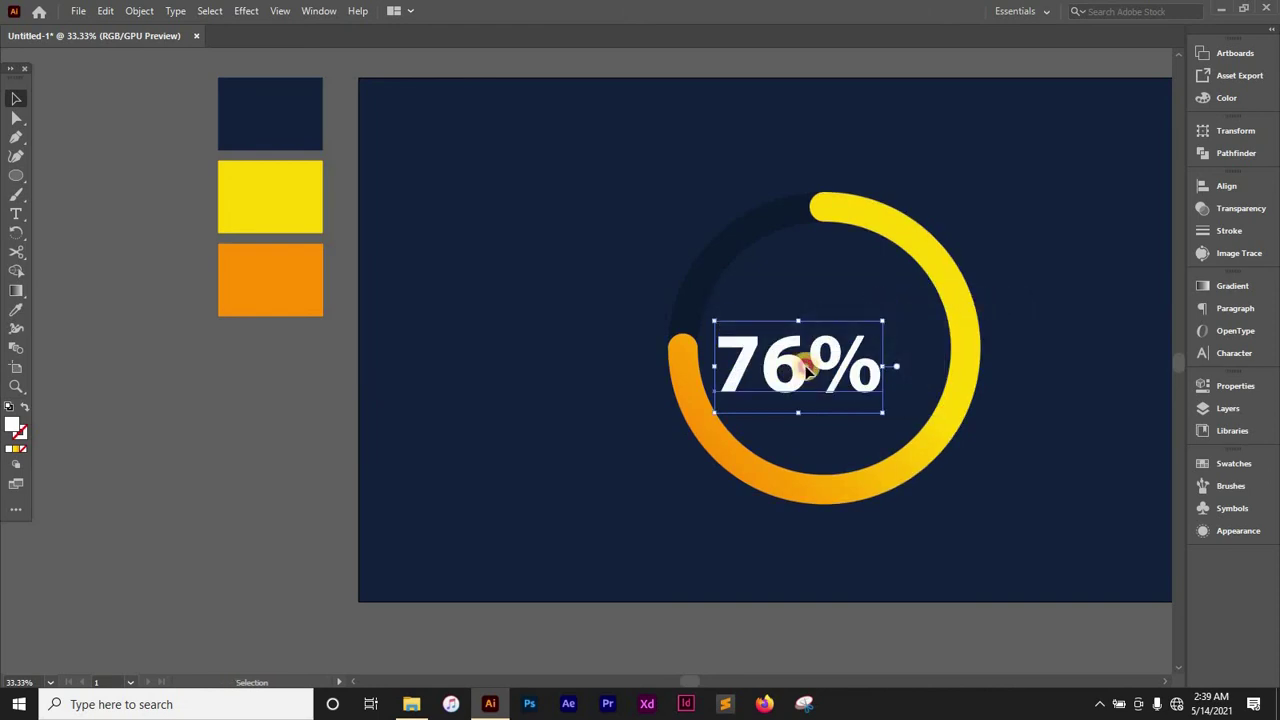
{"action": "left_click_drag", "start_coordinate": [805, 367], "coordinate": [839, 350]}
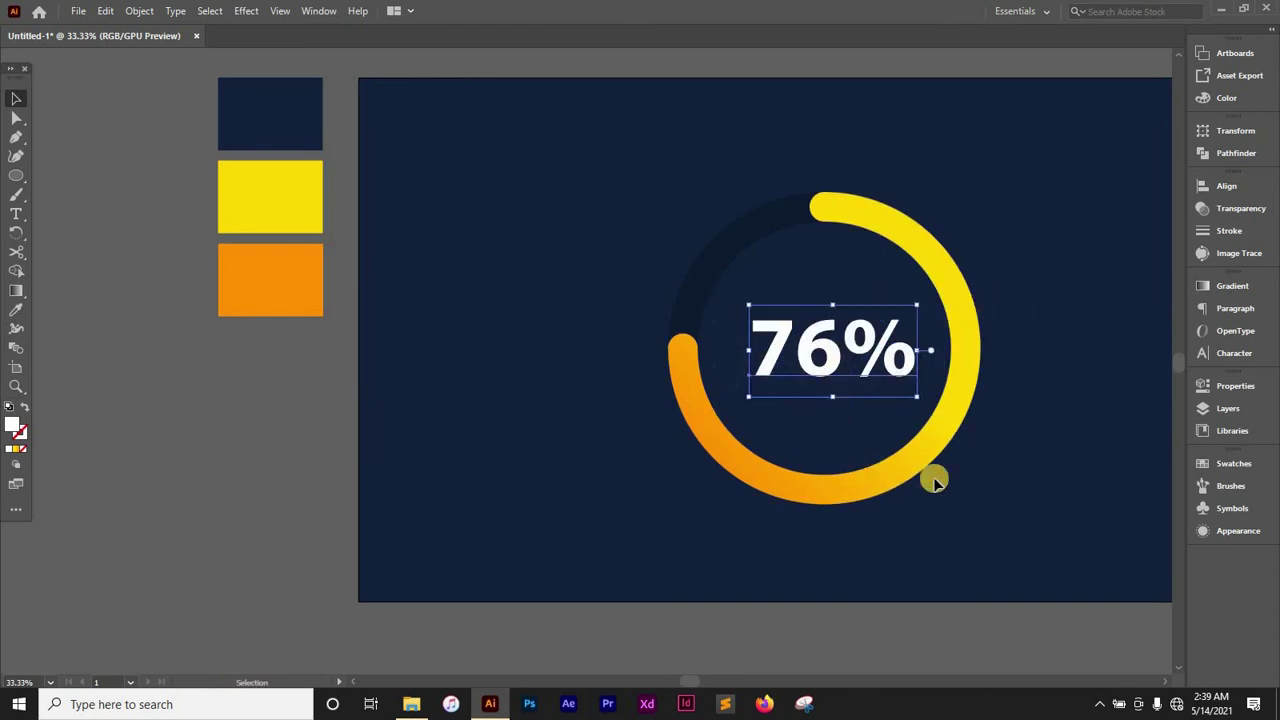
{"action": "left_click", "coordinate": [991, 481]}
{"action": "left_click_drag", "start_coordinate": [894, 480], "coordinate": [794, 503]}
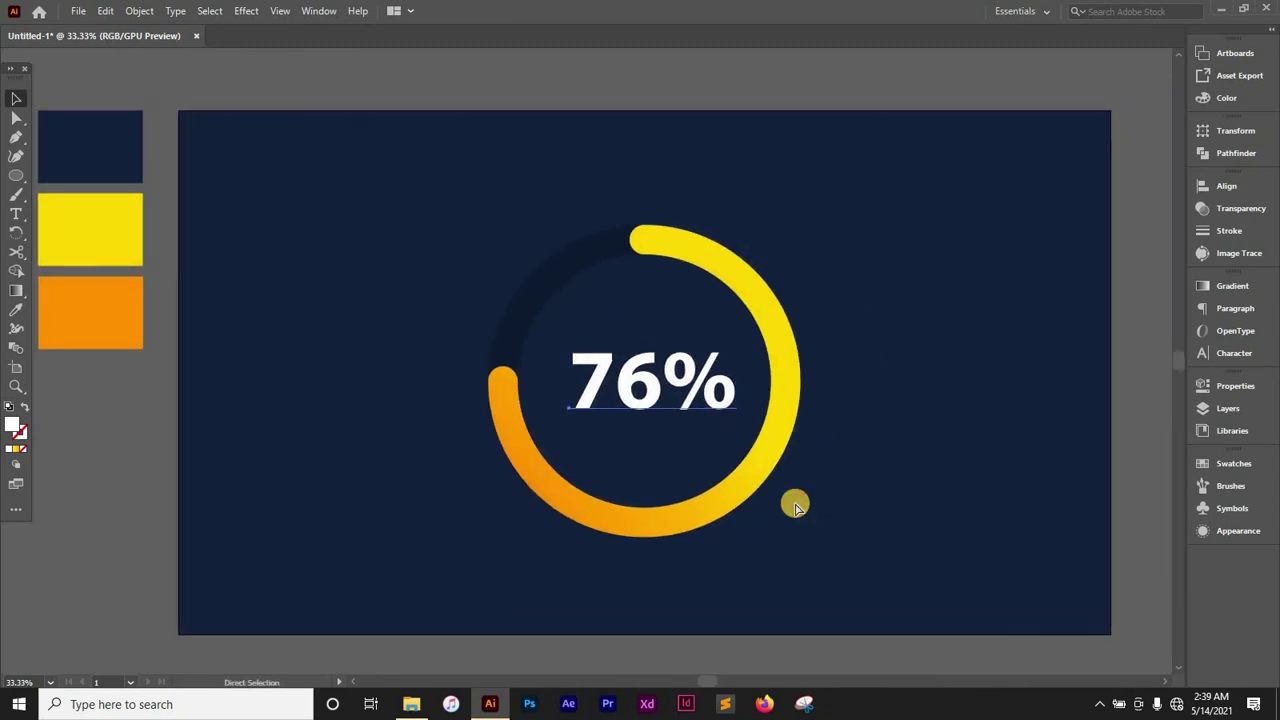
{"action": "scroll", "coordinate": [795, 505], "scroll_direction": "up", "scroll_amount": 1}
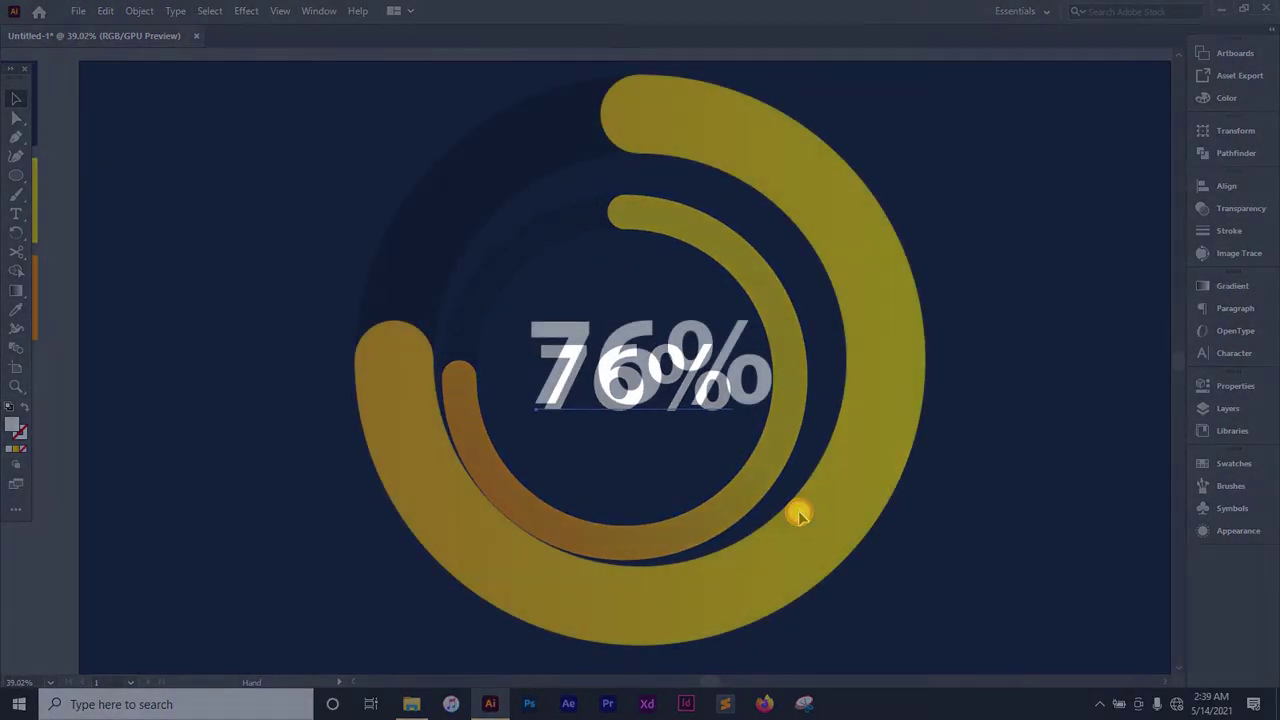